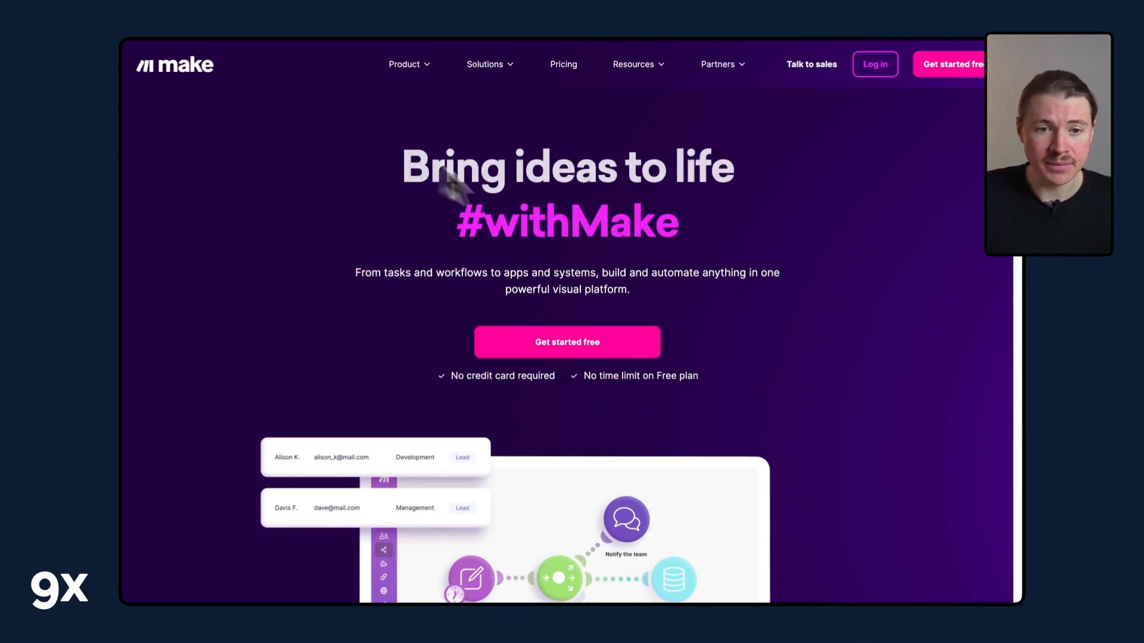
scroll(801, 304, down, 4)
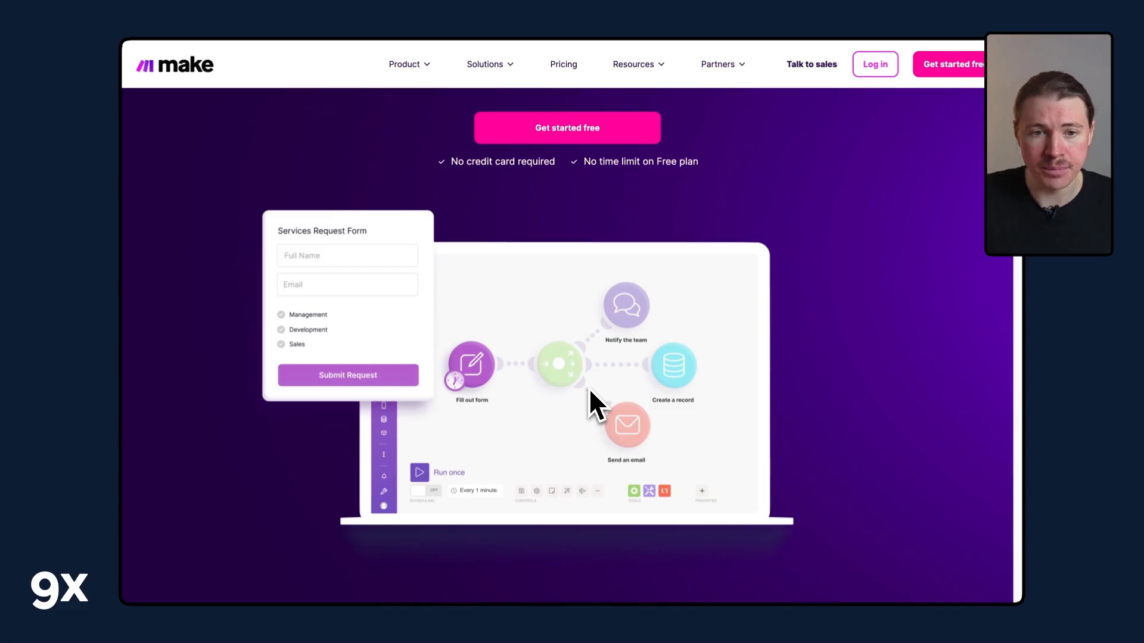
scroll(666, 402, up, 4)
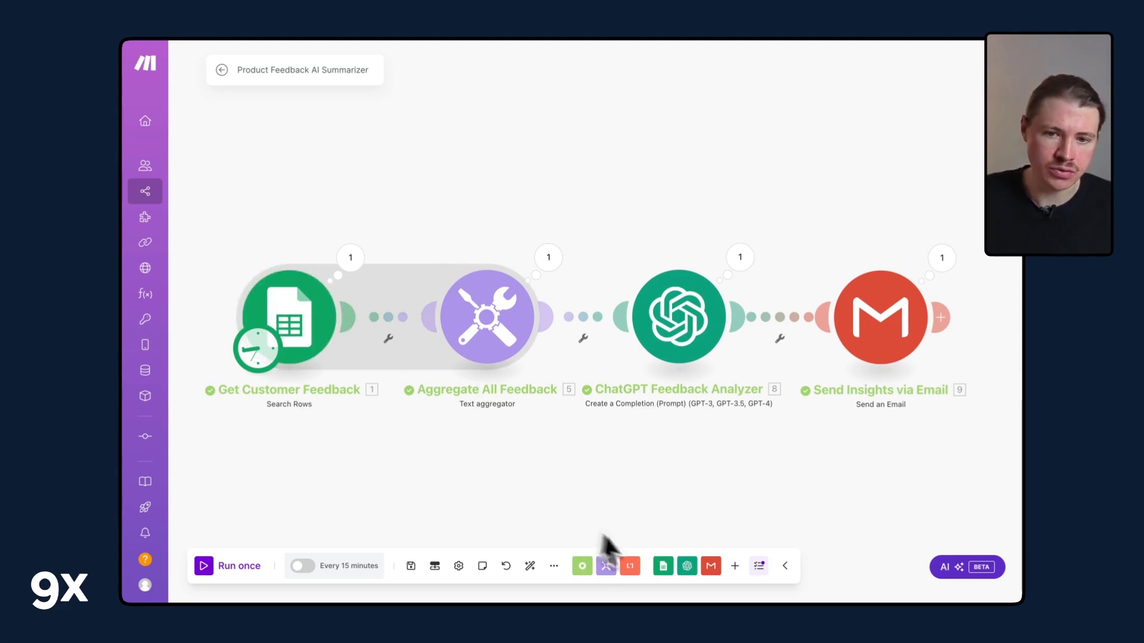
- Pick the Google Sheets Search Rows action and view Get Customer Feedback's 32-bundle output
click(671, 574)
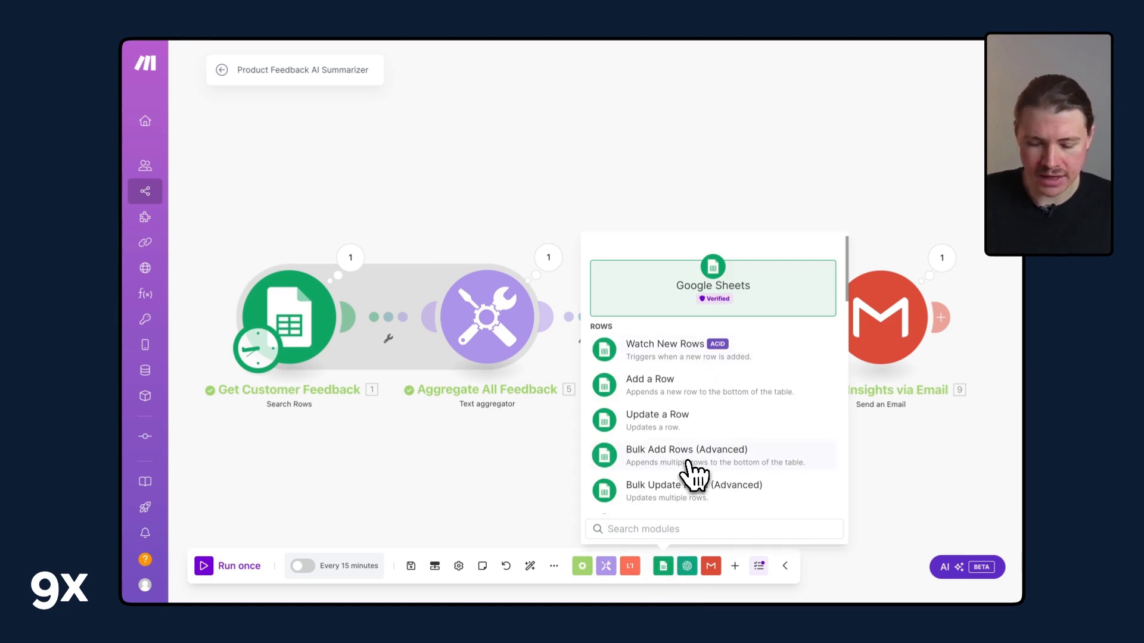
text(search)
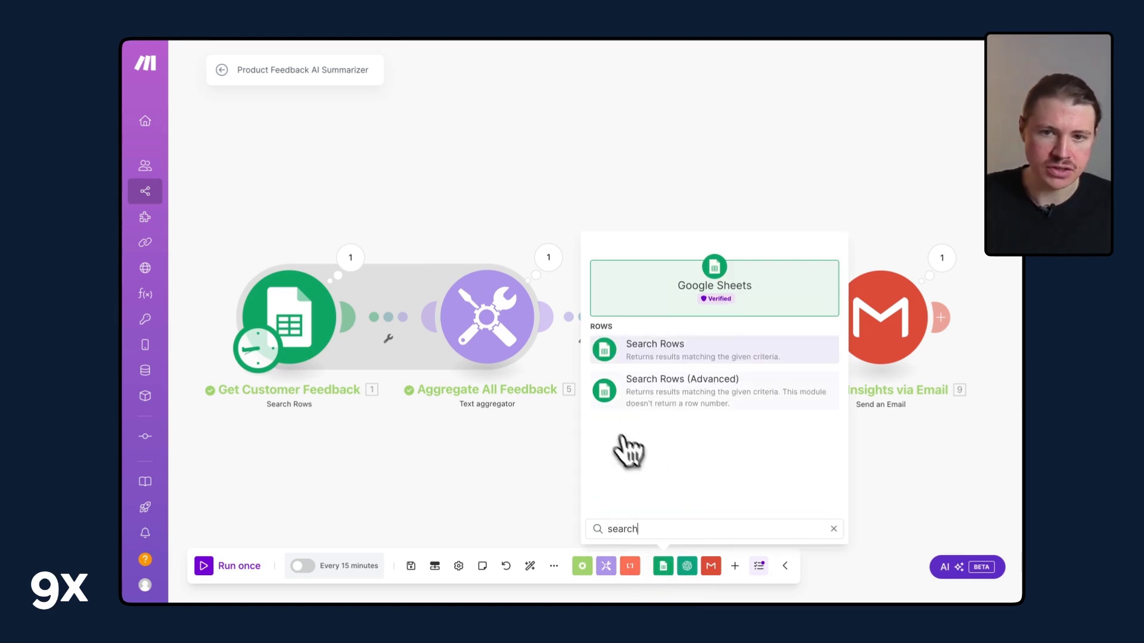
click(300, 327)
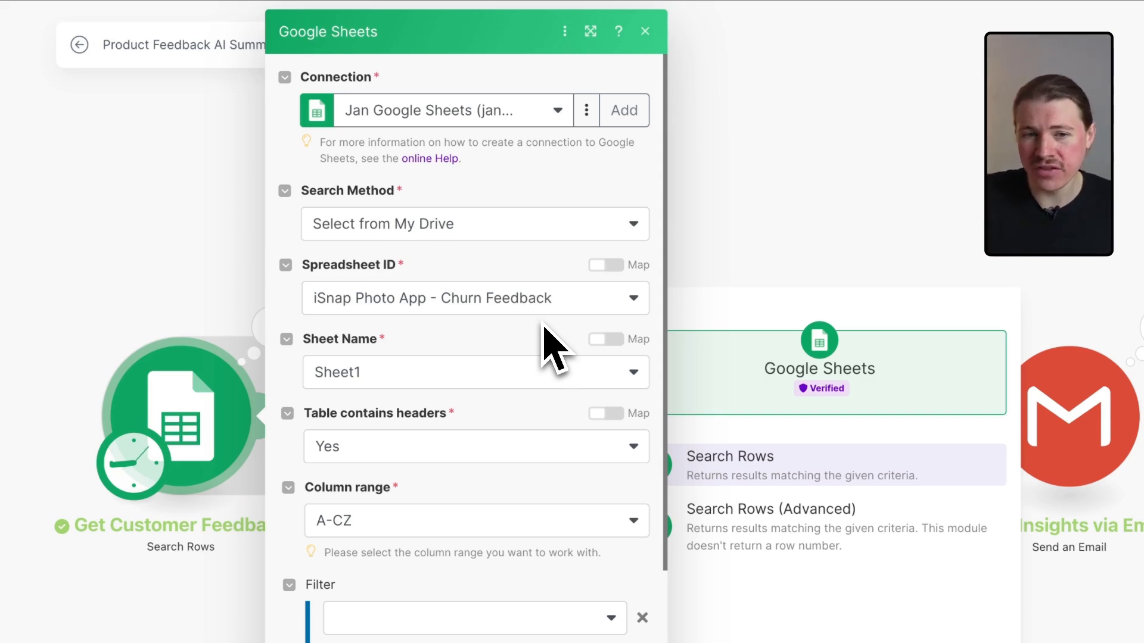
scroll(551, 345, down, 2)
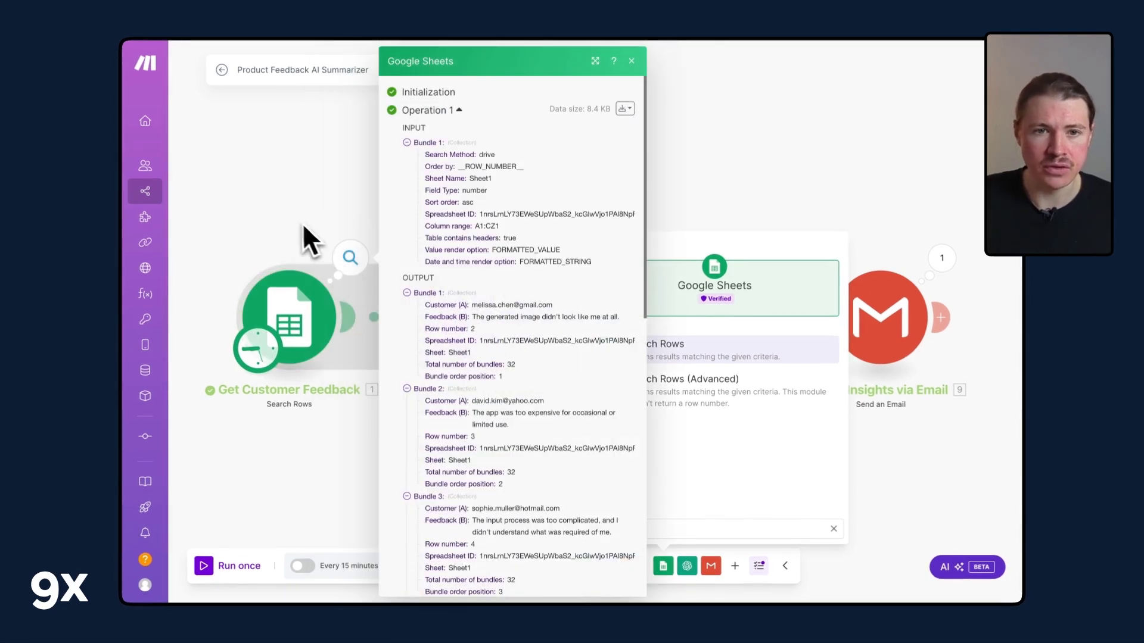
click(304, 209)
click(351, 262)
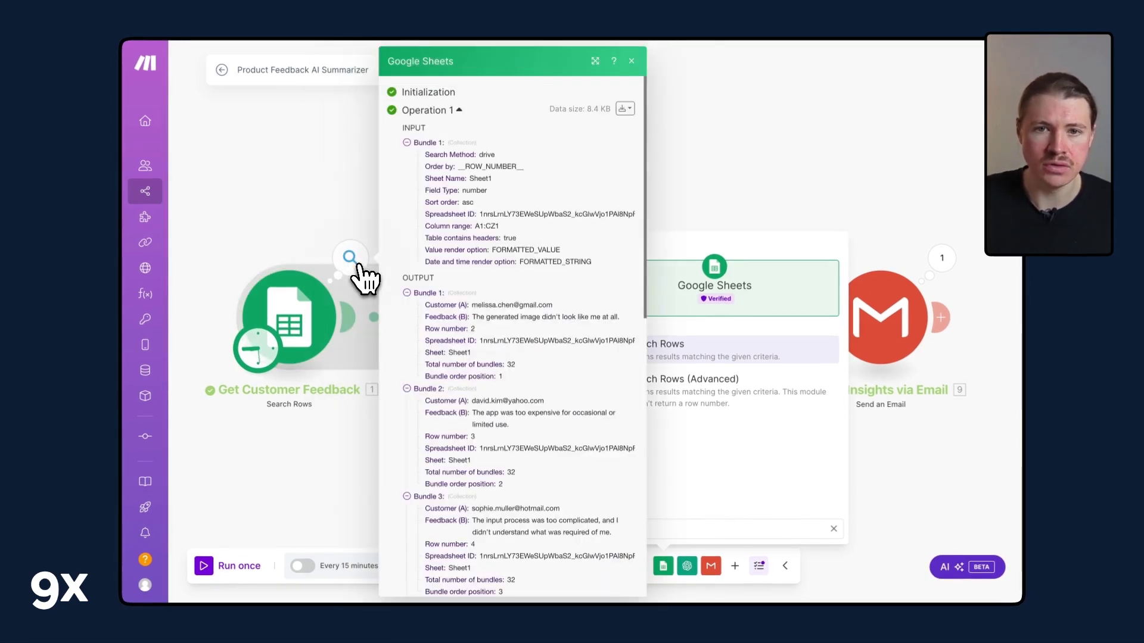
scroll(539, 239, down, 4)
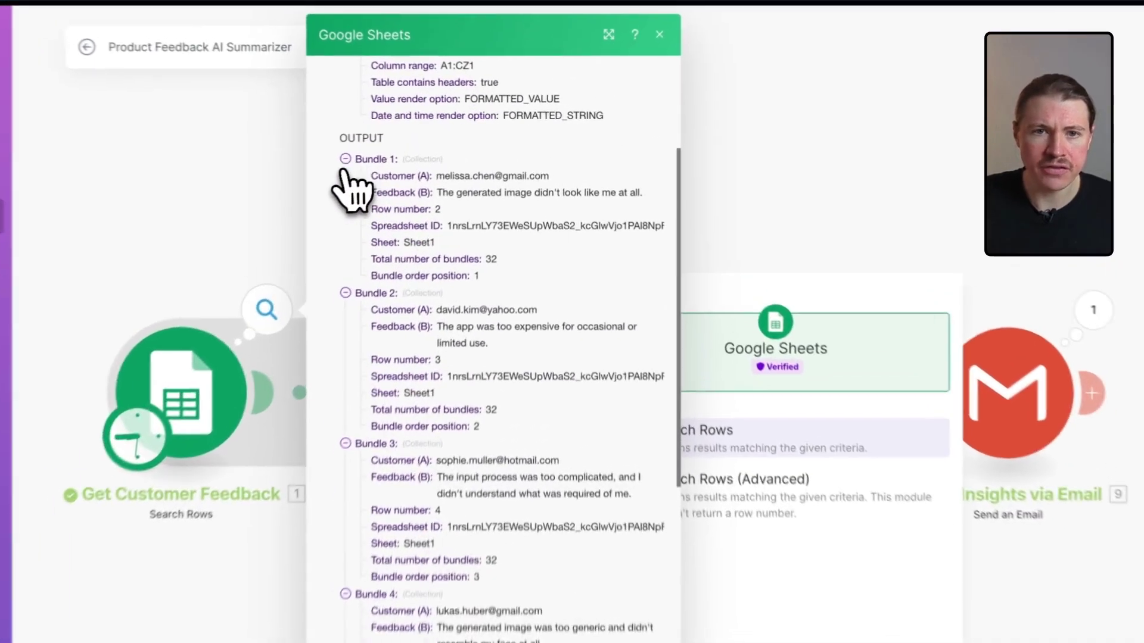
scroll(453, 168, up, 3)
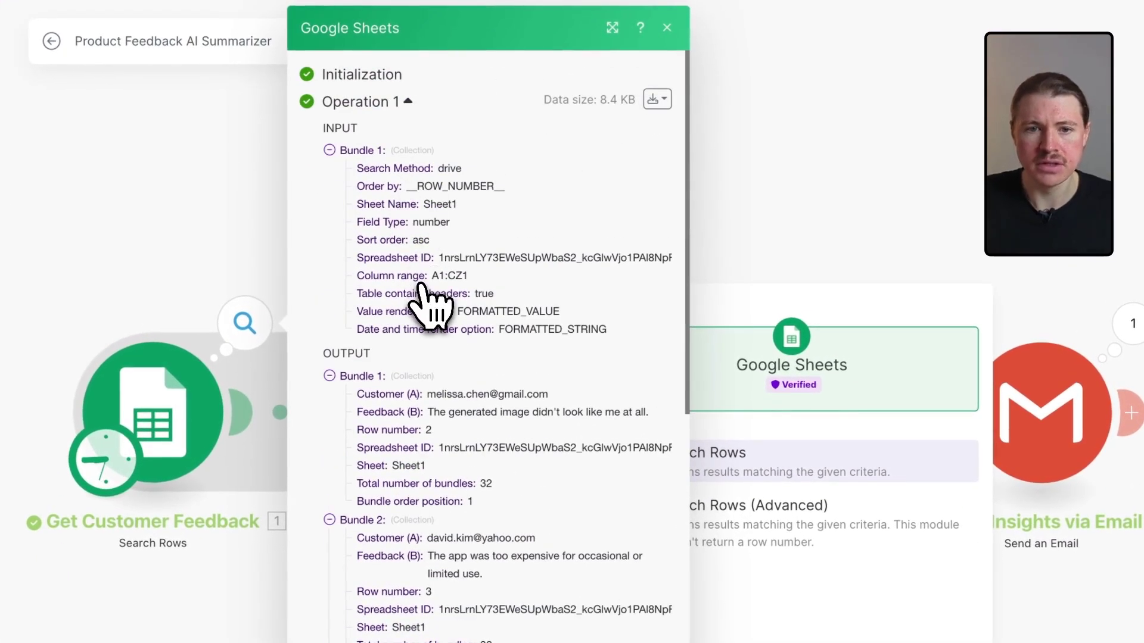
scroll(422, 288, down, 3)
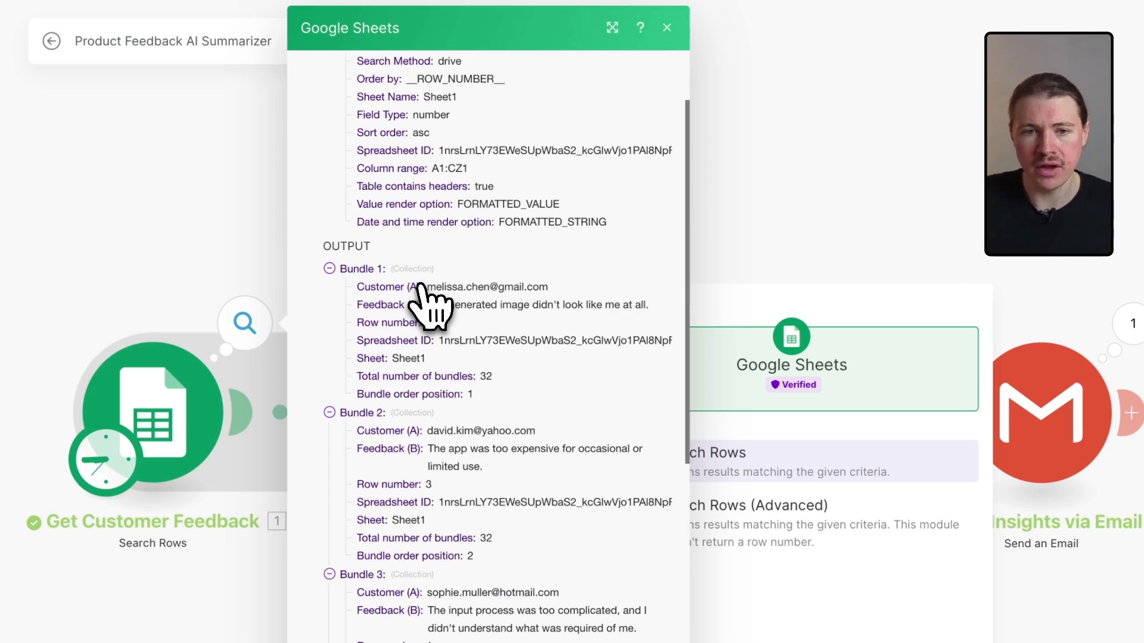
scroll(422, 288, down, 3)
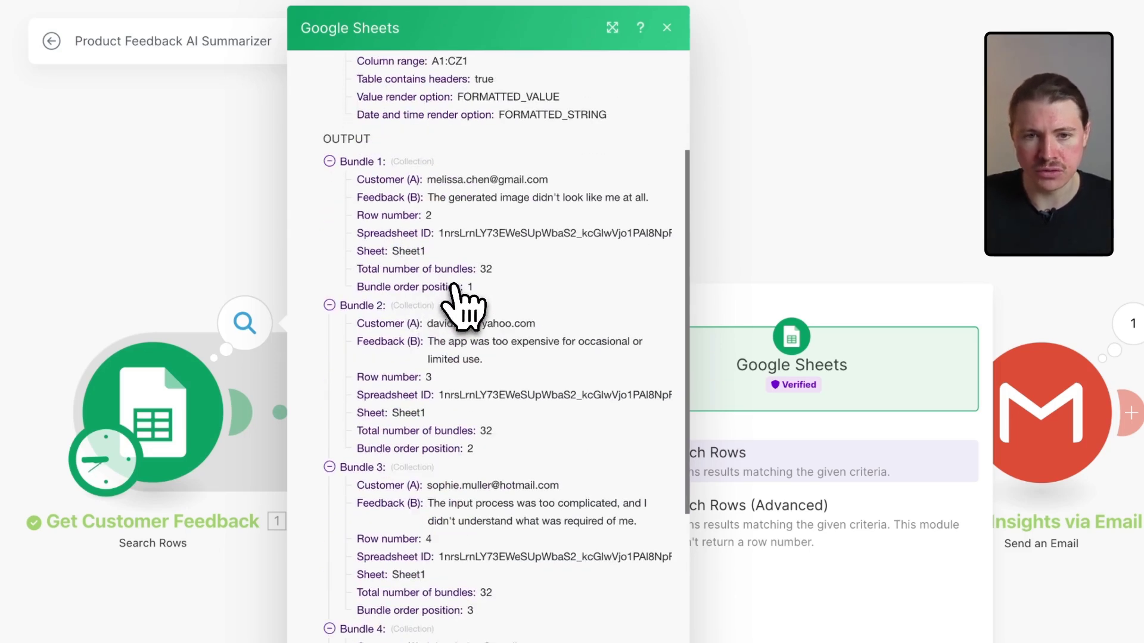
scroll(408, 247, down, 15)
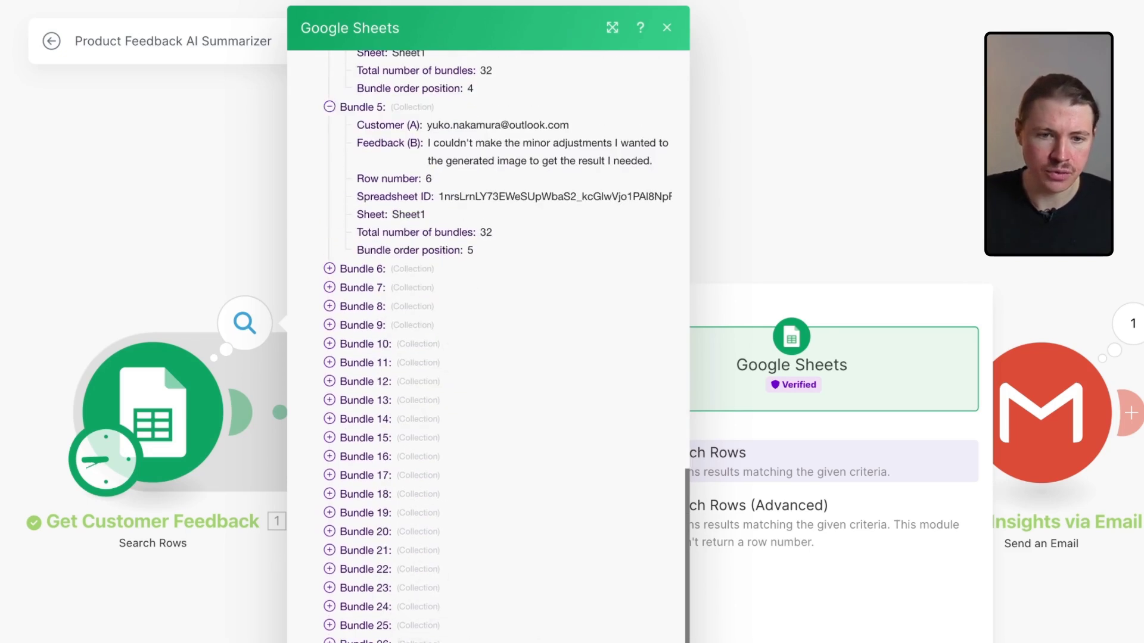
scroll(450, 432, down, 3)
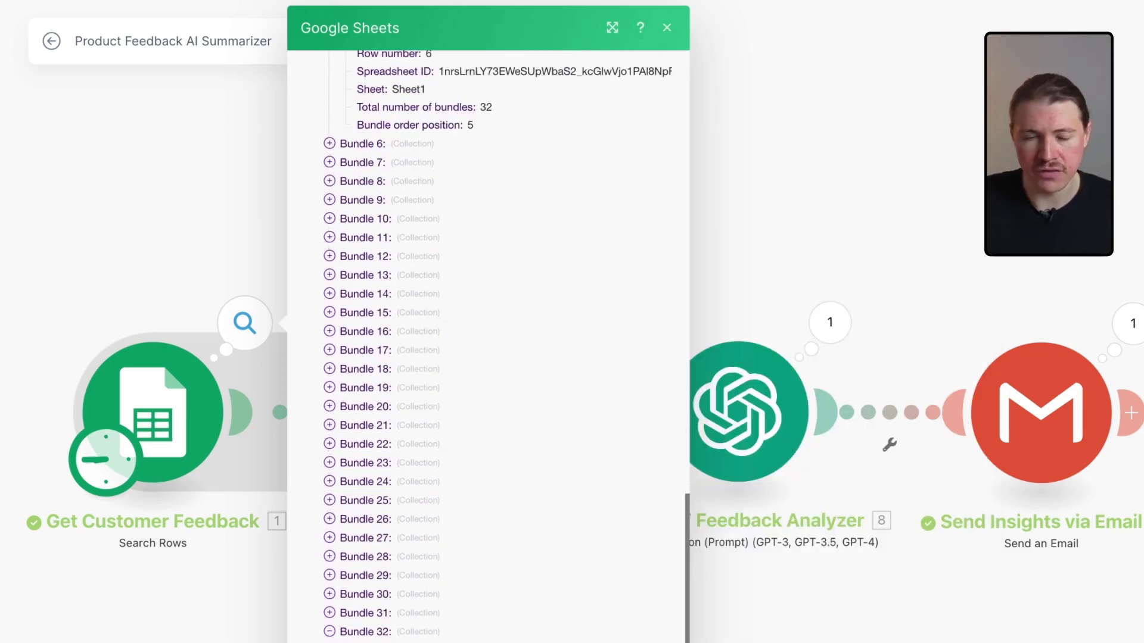
scroll(489, 345, up, 20)
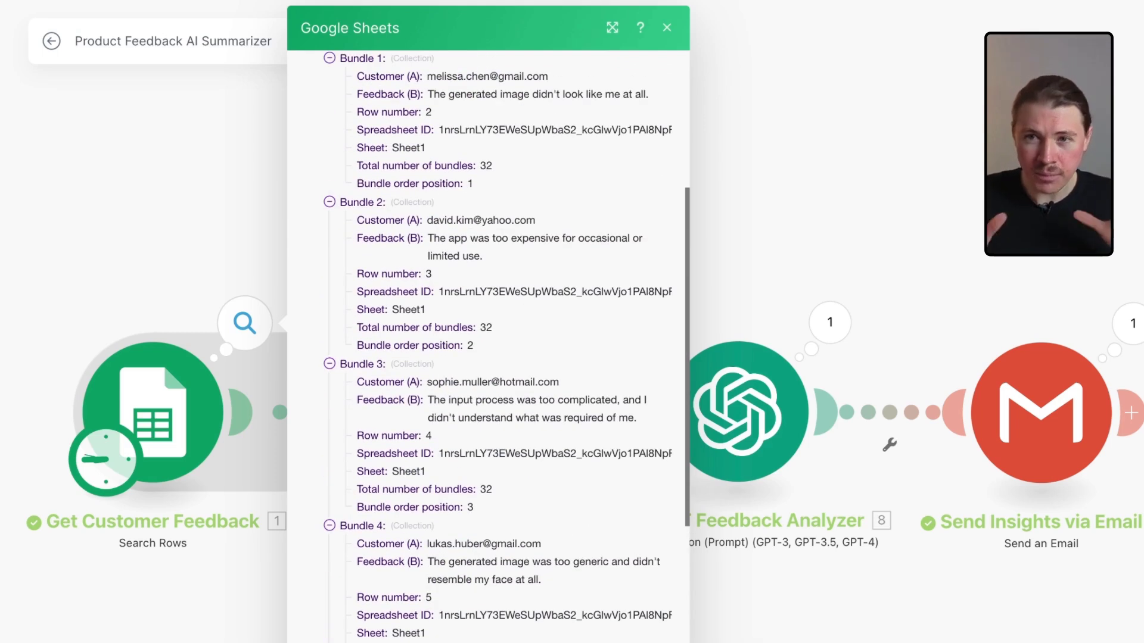
scroll(488, 346, up, 5)
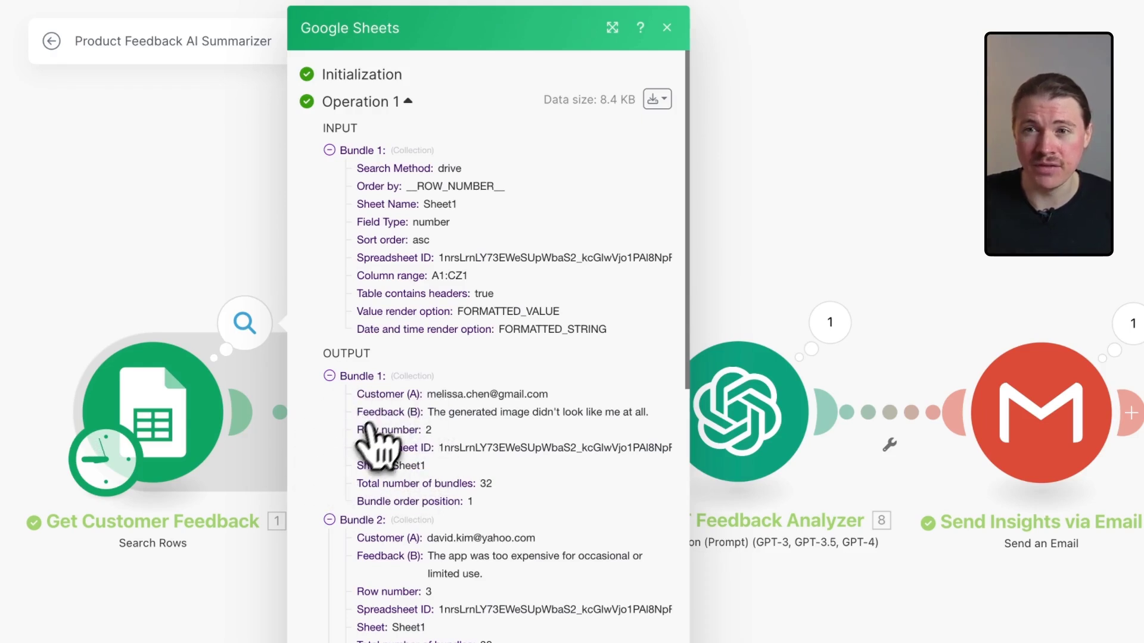
scroll(384, 429, down, 2)
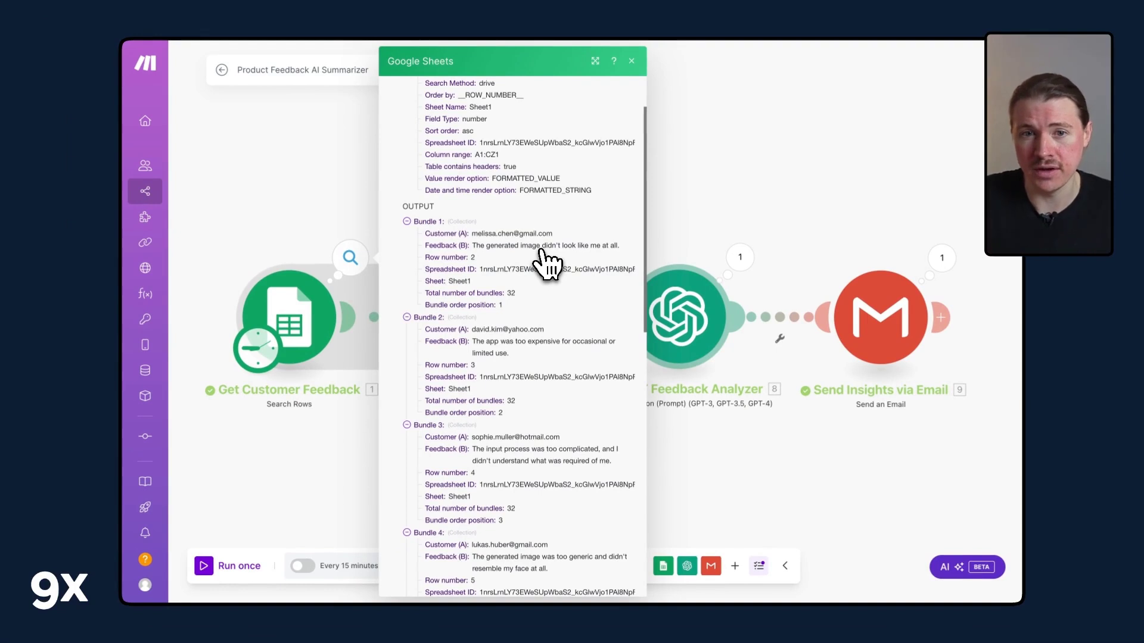
- Close the feedback output, look up the Text aggregator in Tools, and open Aggregate All Feedback's settings
click(332, 209)
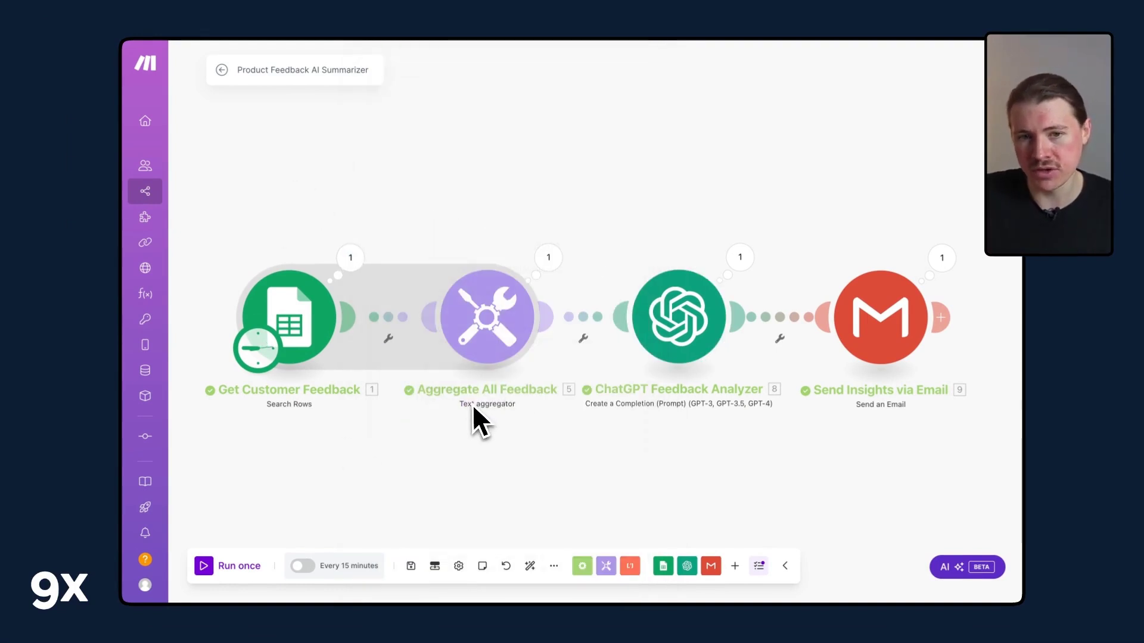
drag(465, 413, 496, 411)
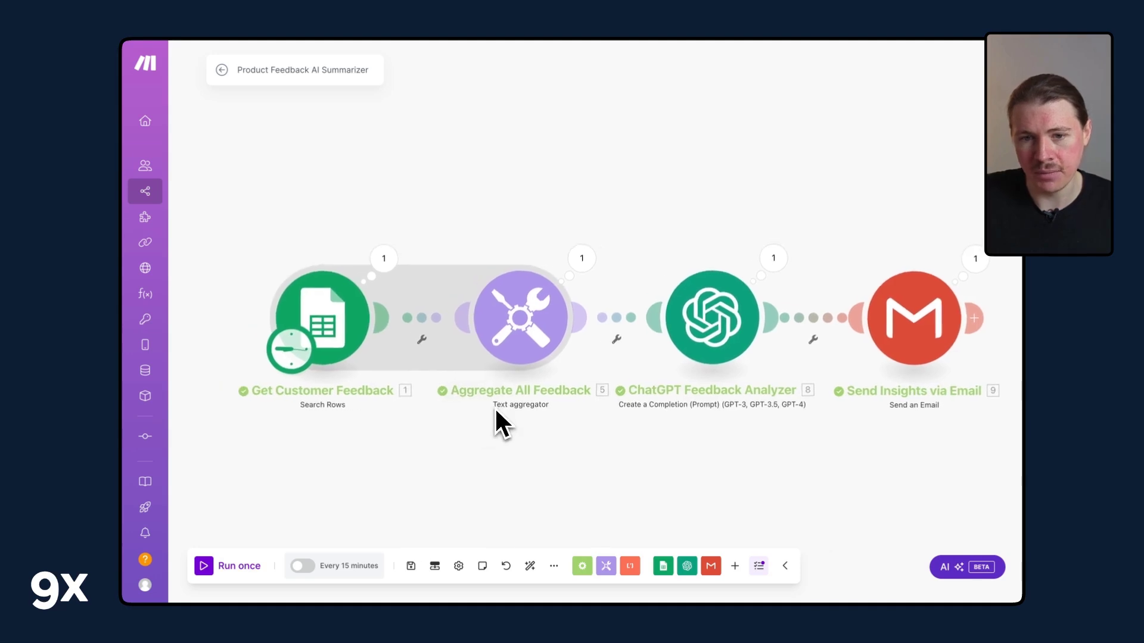
click(606, 566)
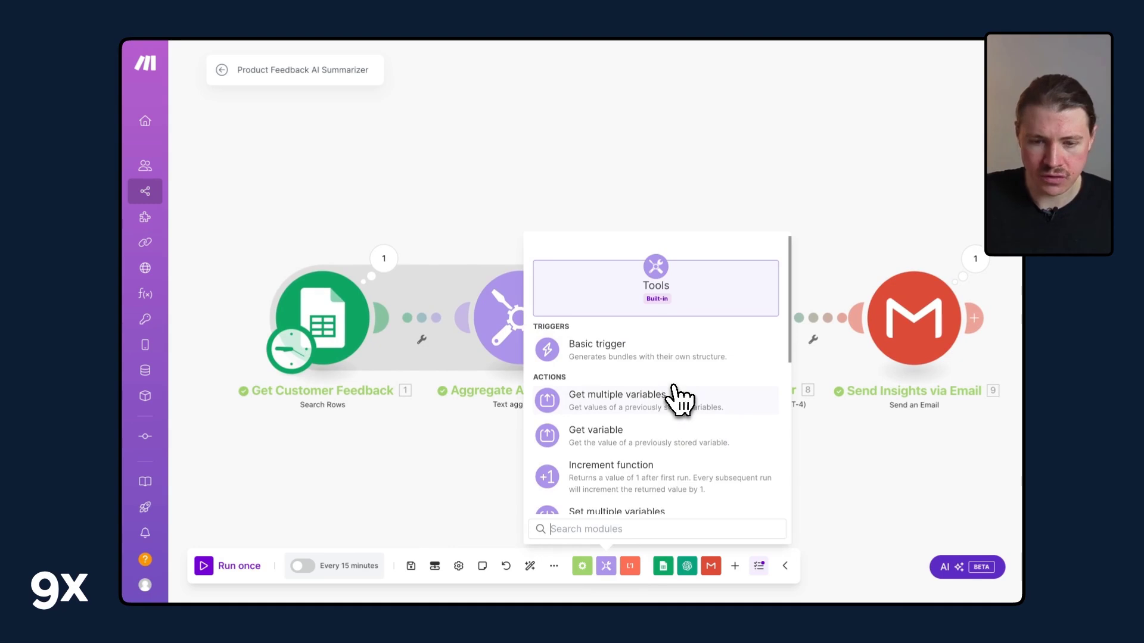
text(text)
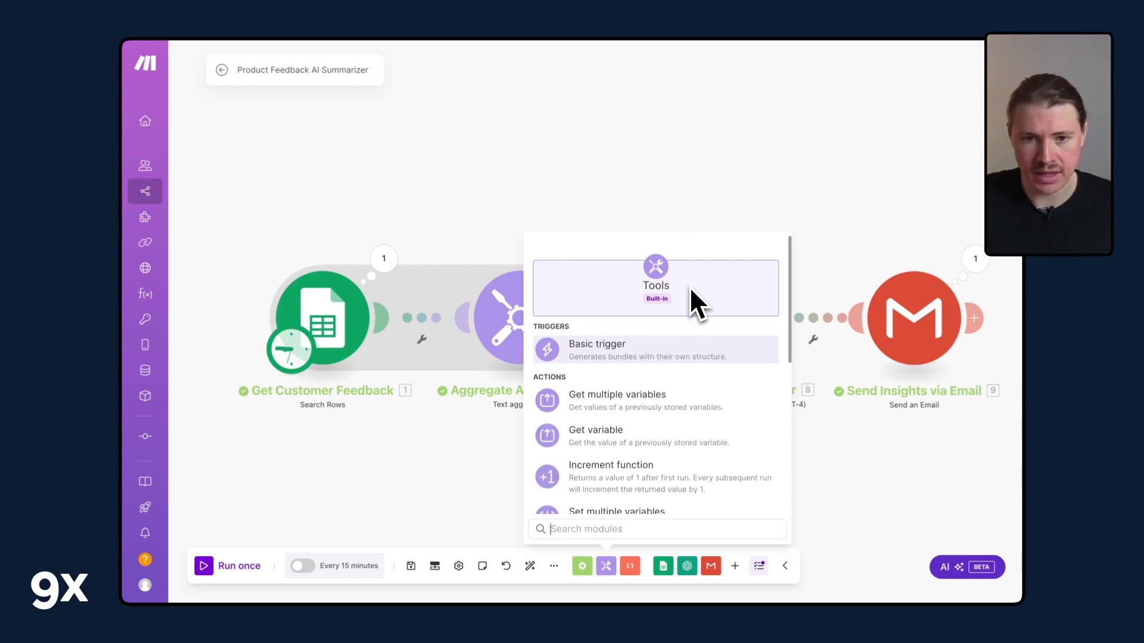
key(Escape)
click(523, 314)
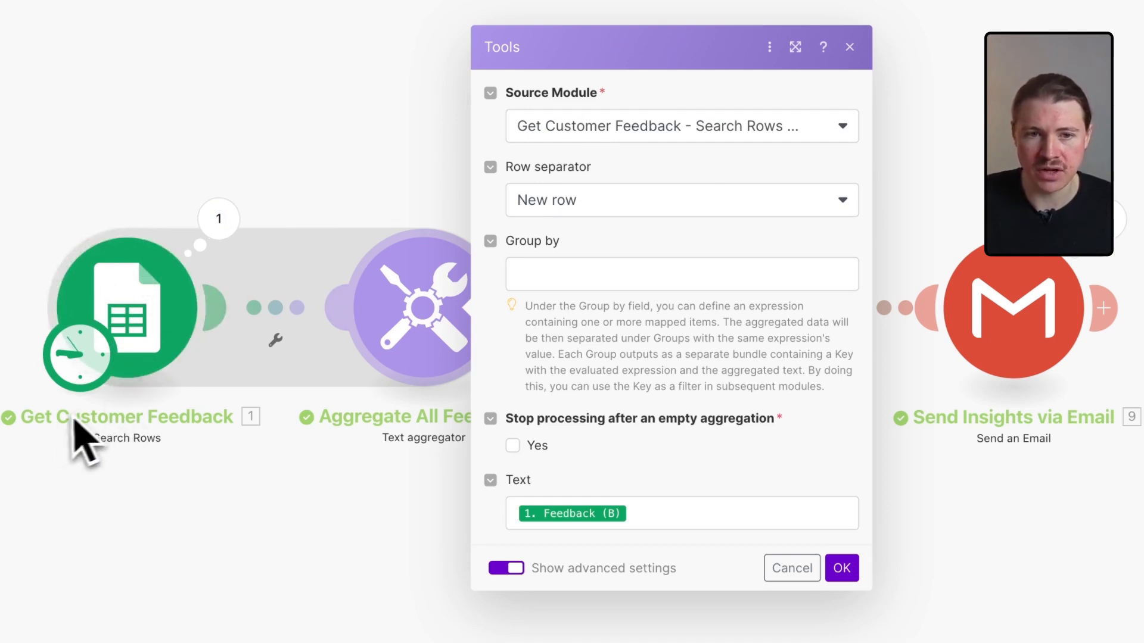
- Set the Text aggregator to source Get Customer Feedback, New row separator, and Feedback (B) as text
click(653, 128)
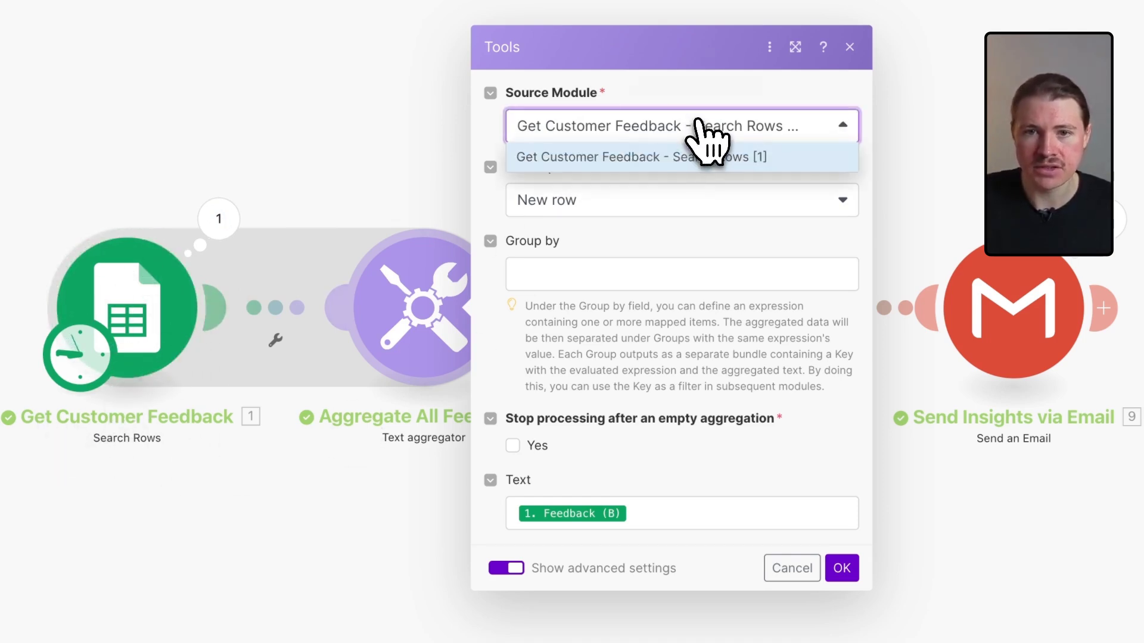
click(690, 99)
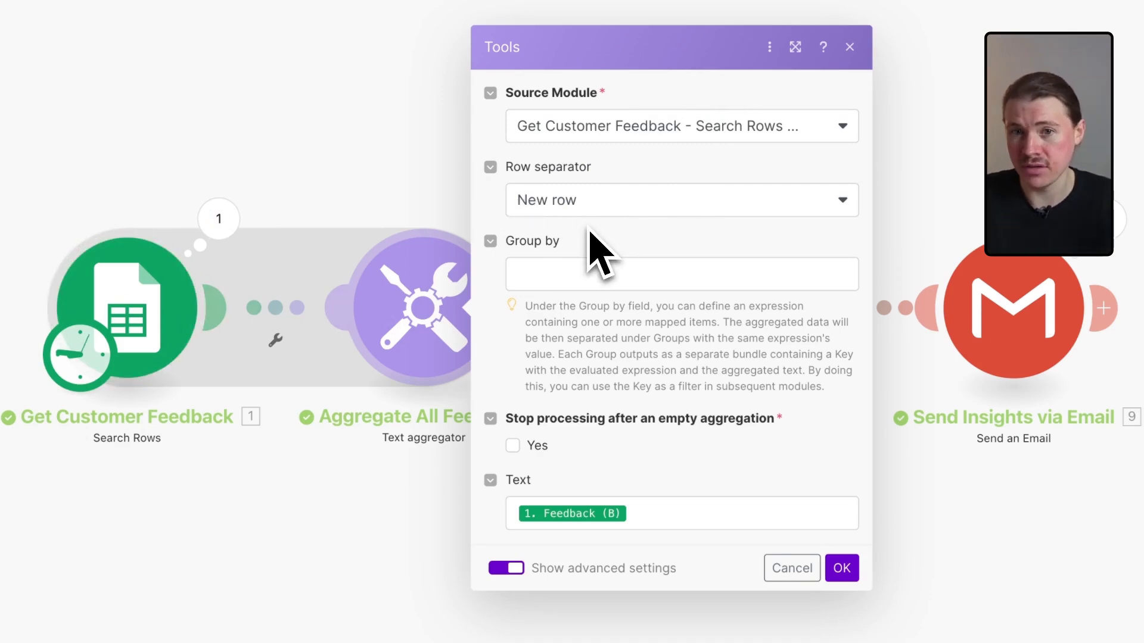
click(668, 210)
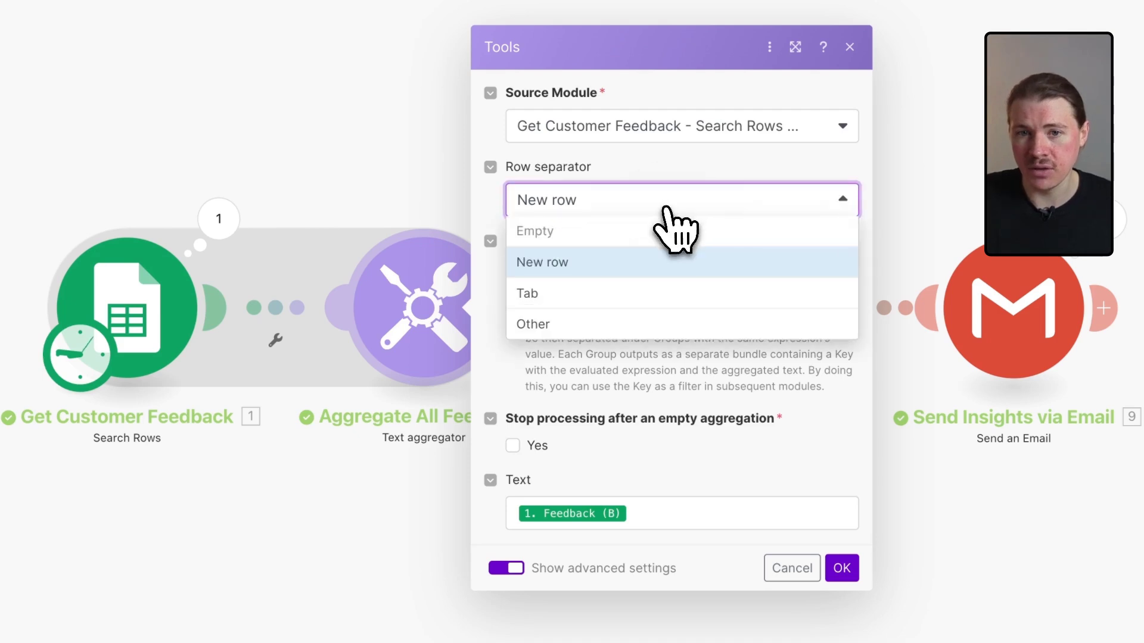
click(589, 201)
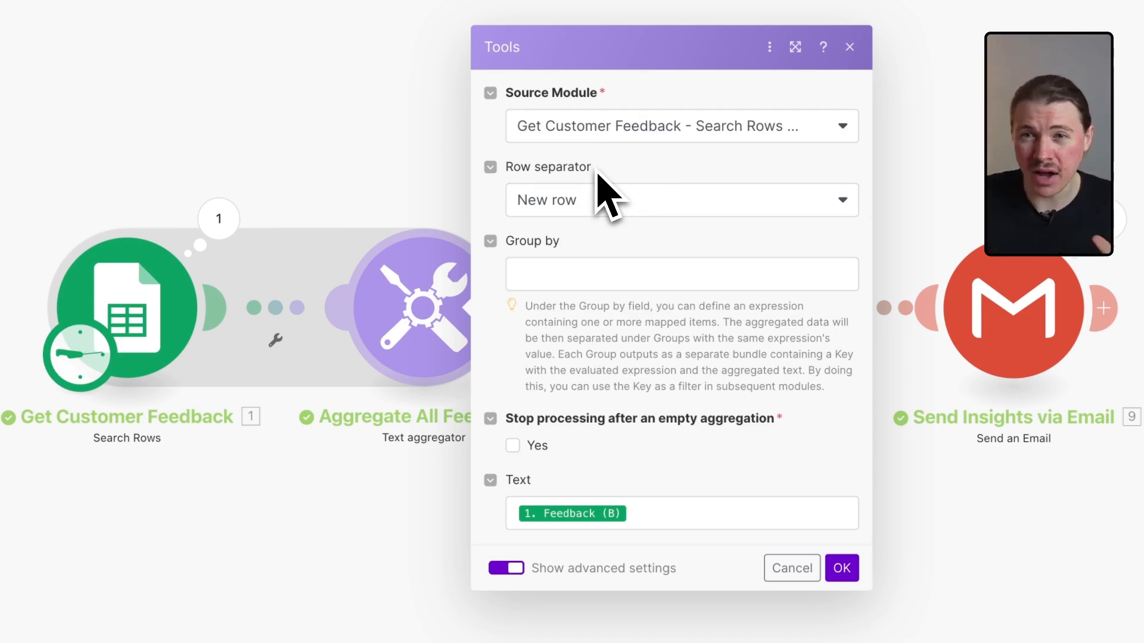
click(615, 208)
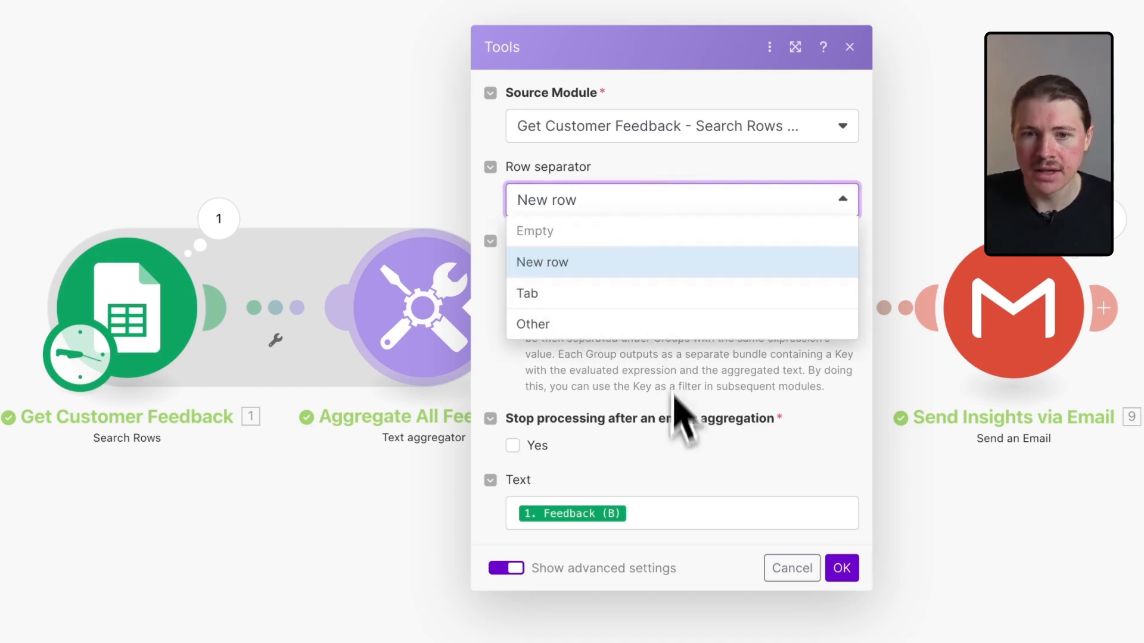
click(685, 456)
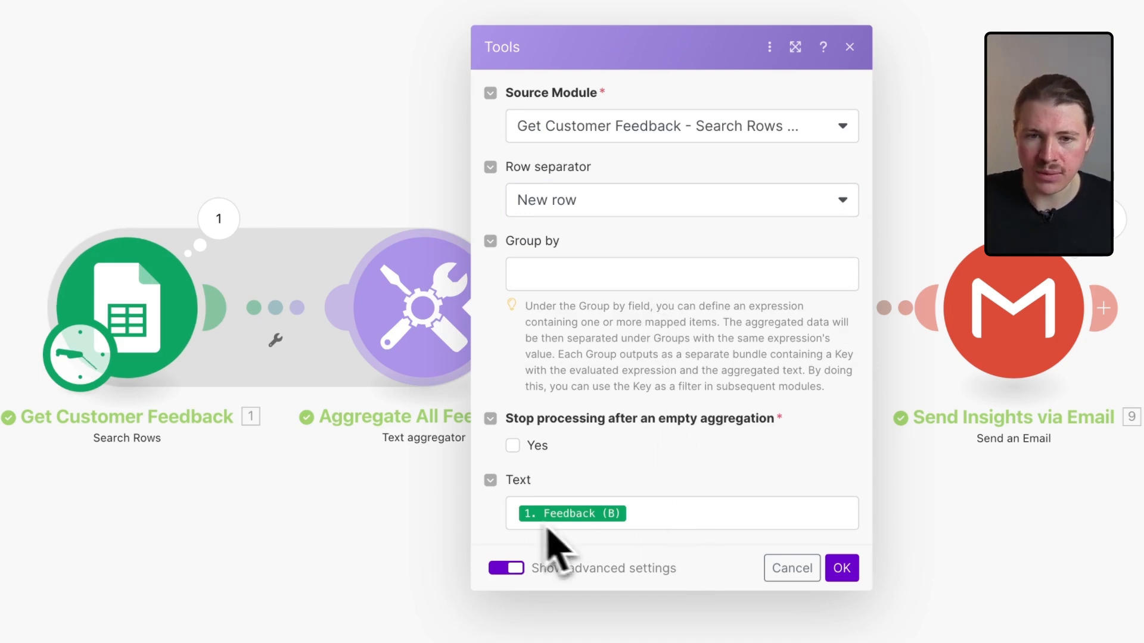
click(656, 525)
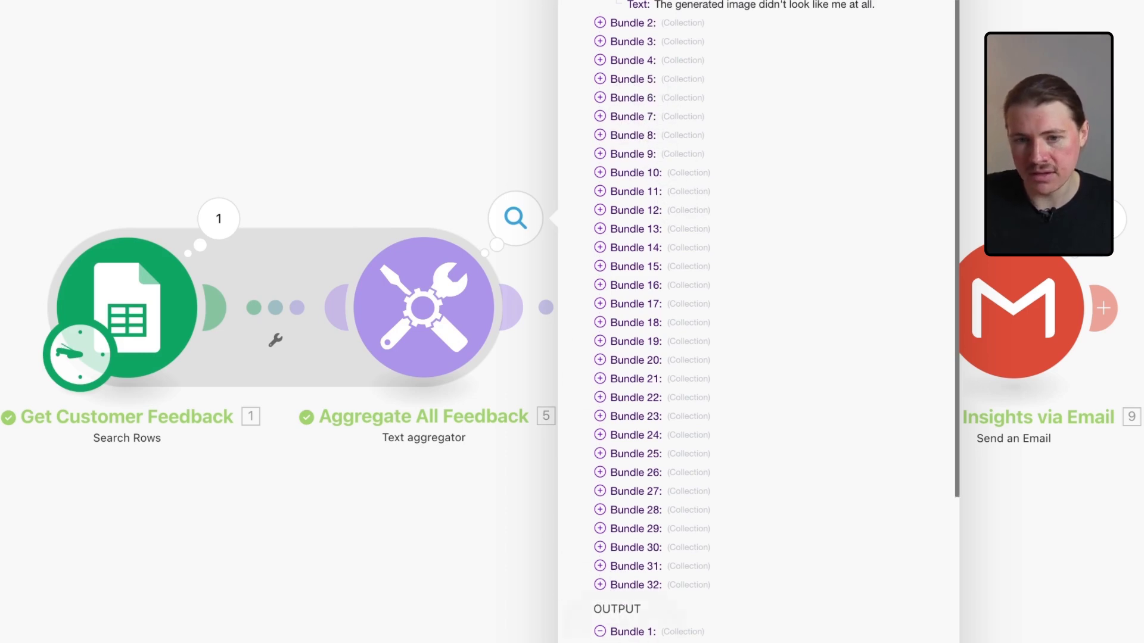
- Scroll to the end of the aggregated feedback text and close the output inspector
scroll(680, 500, down, 5)
scroll(723, 405, down, 5)
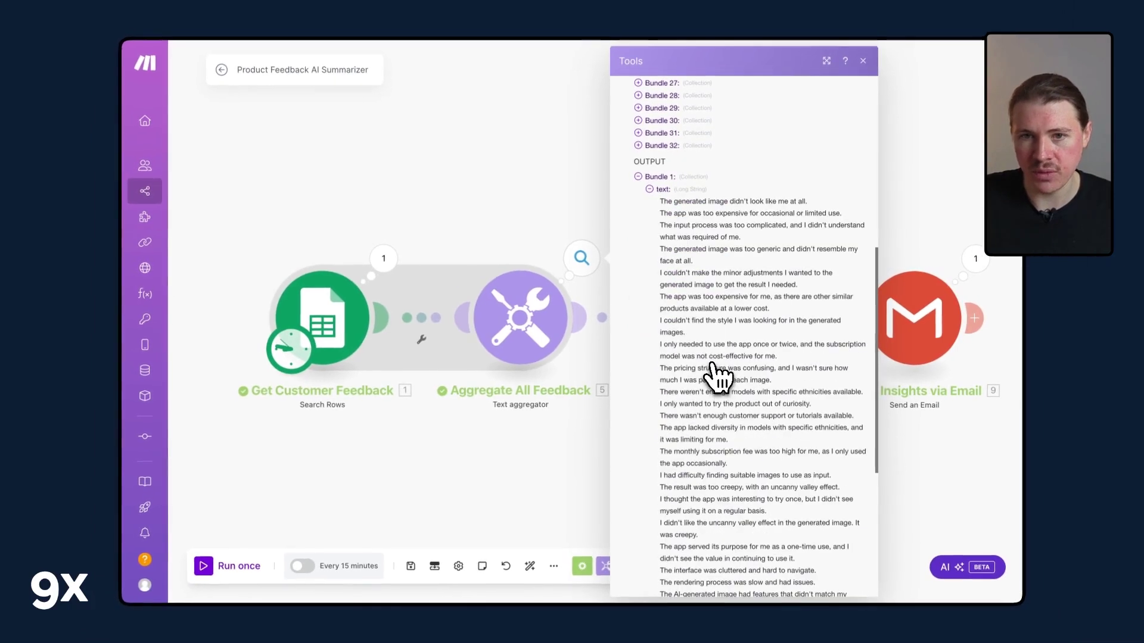
scroll(754, 268, down, 4)
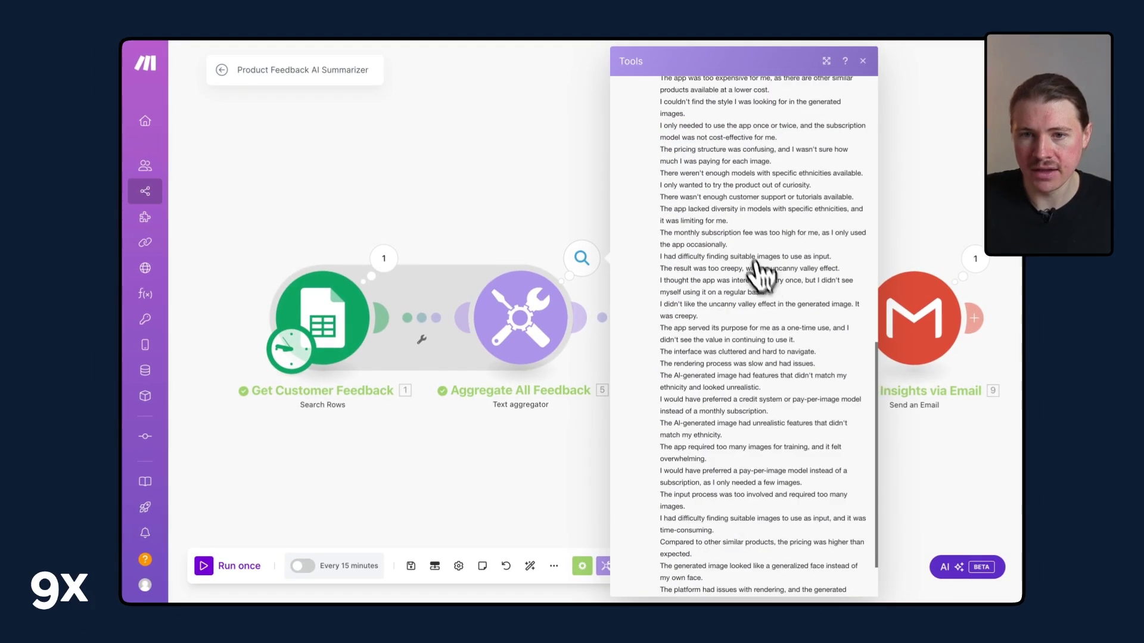
scroll(739, 273, down, 2)
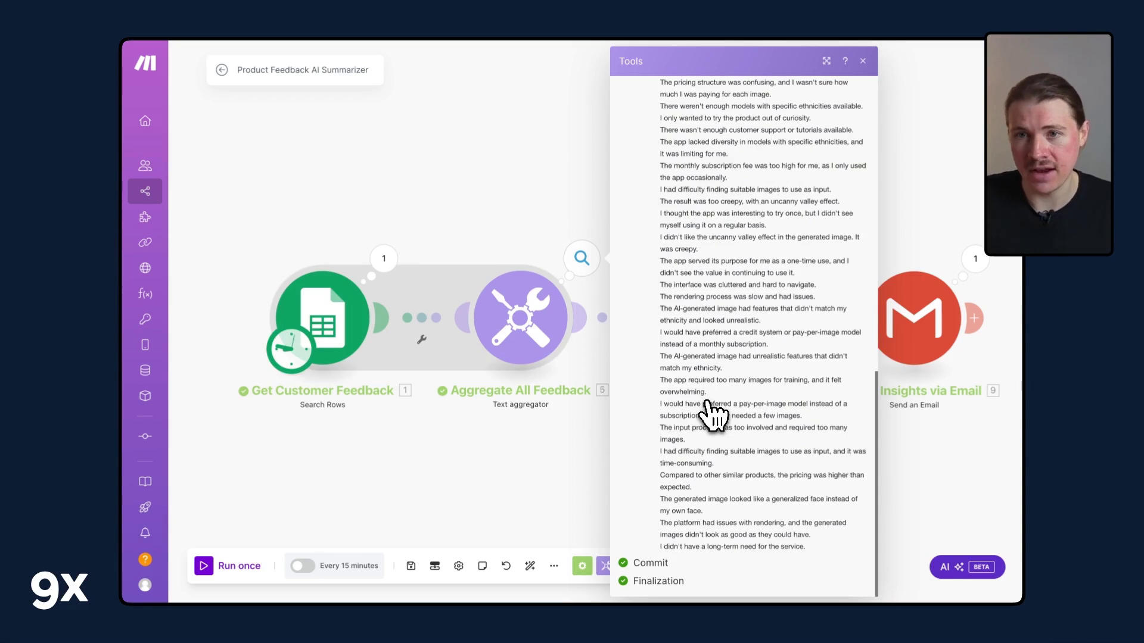
click(540, 169)
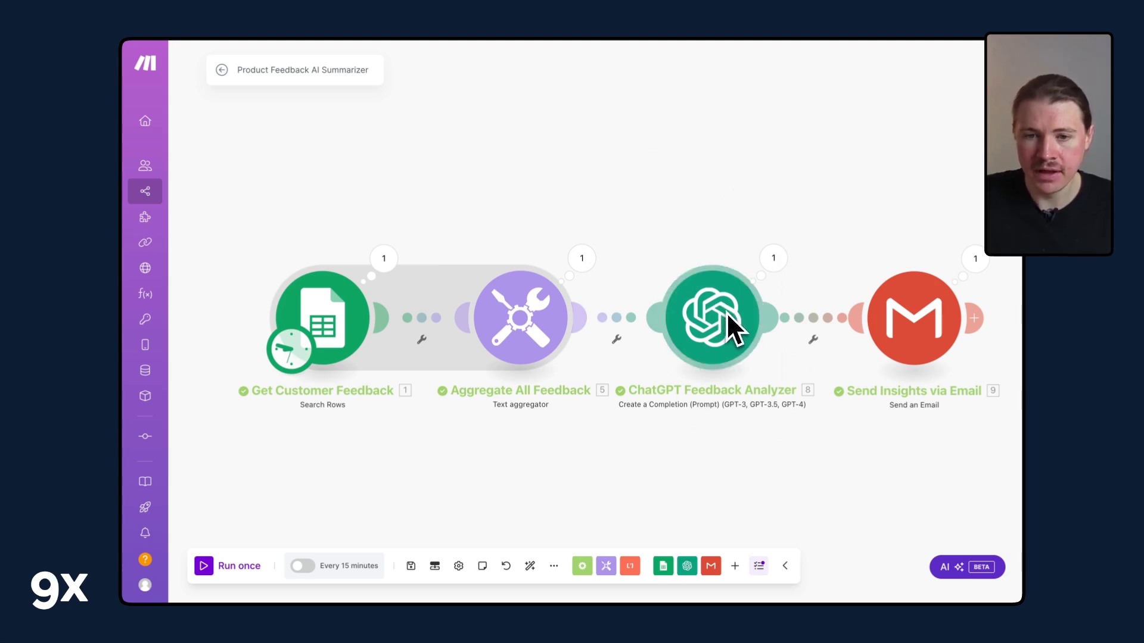
- Choose the OpenAI Create a Completion action for the ChatGPT Feedback Analyzer
click(687, 567)
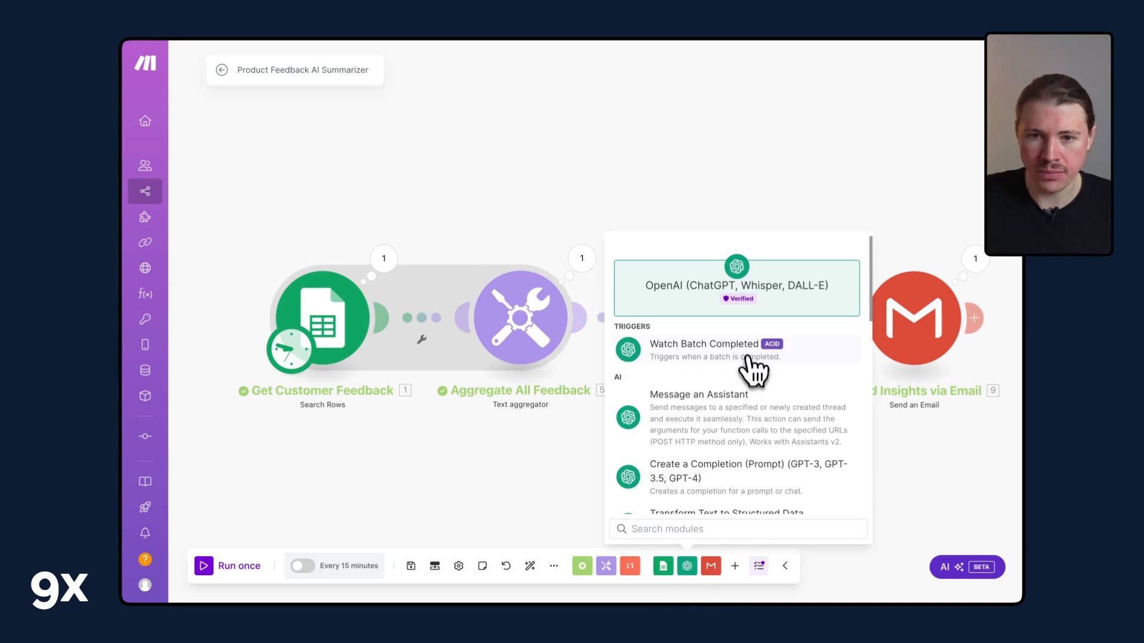
scroll(752, 370, down, 3)
scroll(751, 371, up, 1)
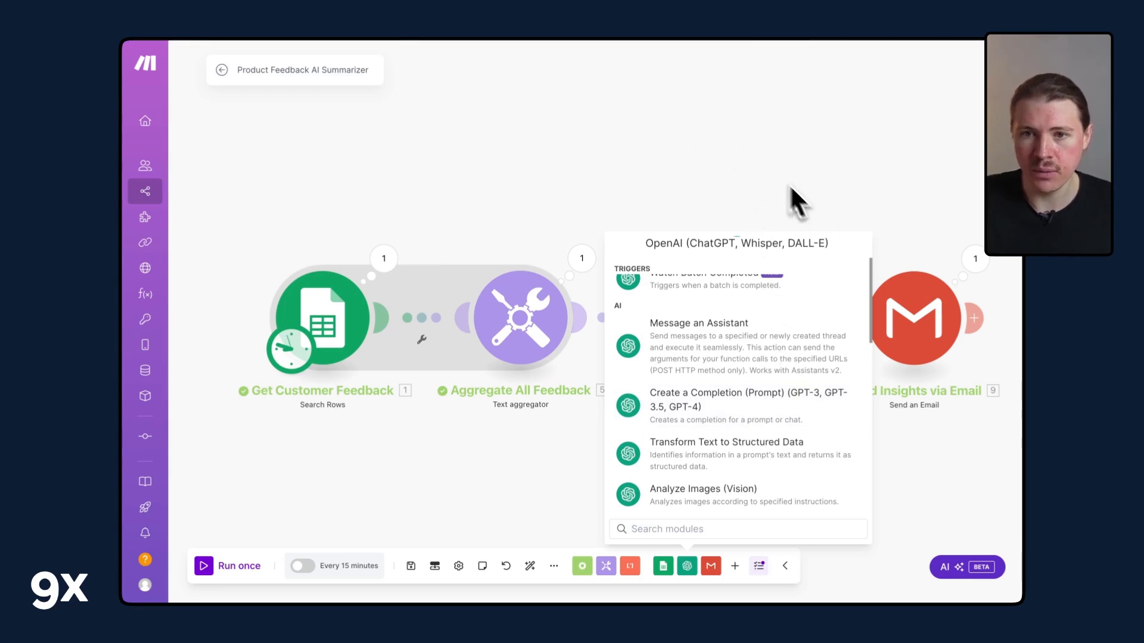
click(821, 380)
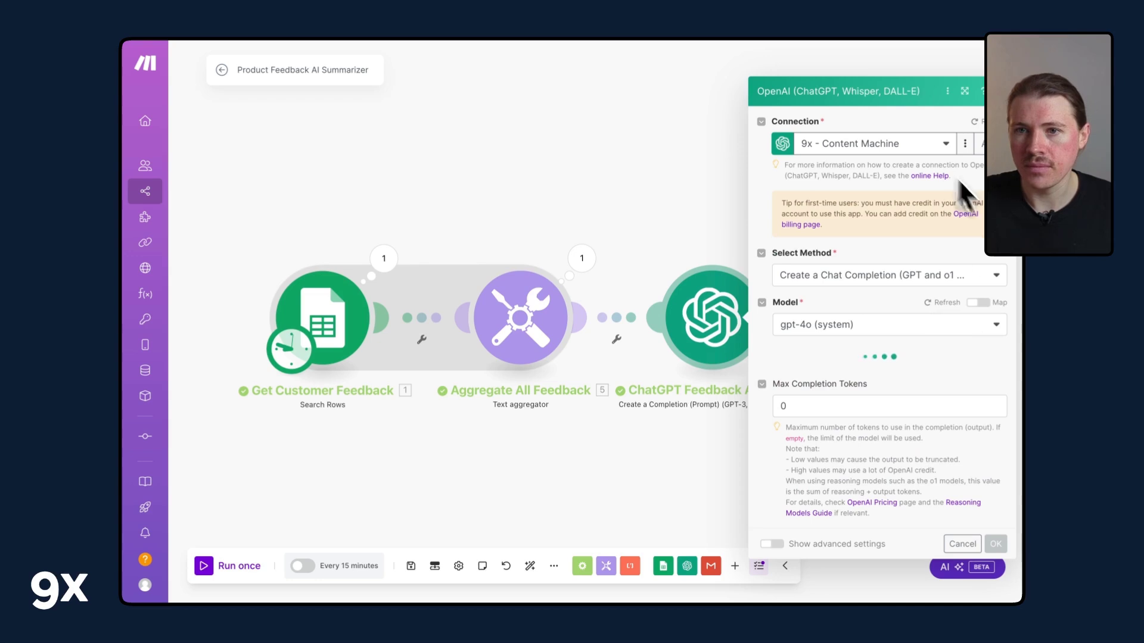
- Widen the analyzer settings to review the gpt-4o model and prompt text
click(964, 91)
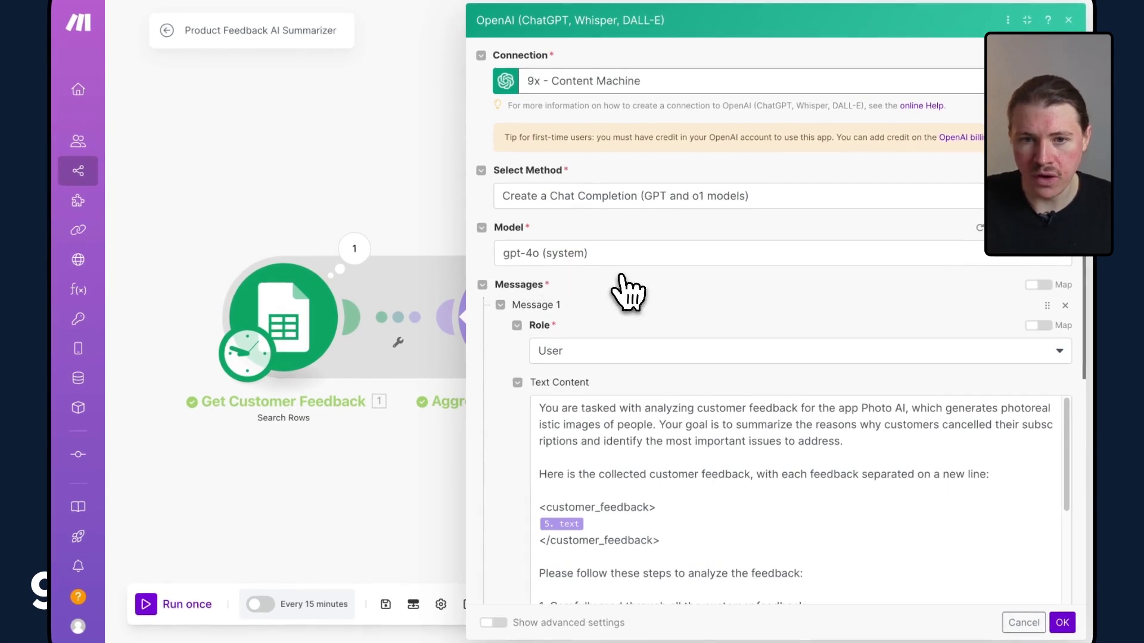
scroll(652, 294, down, 2)
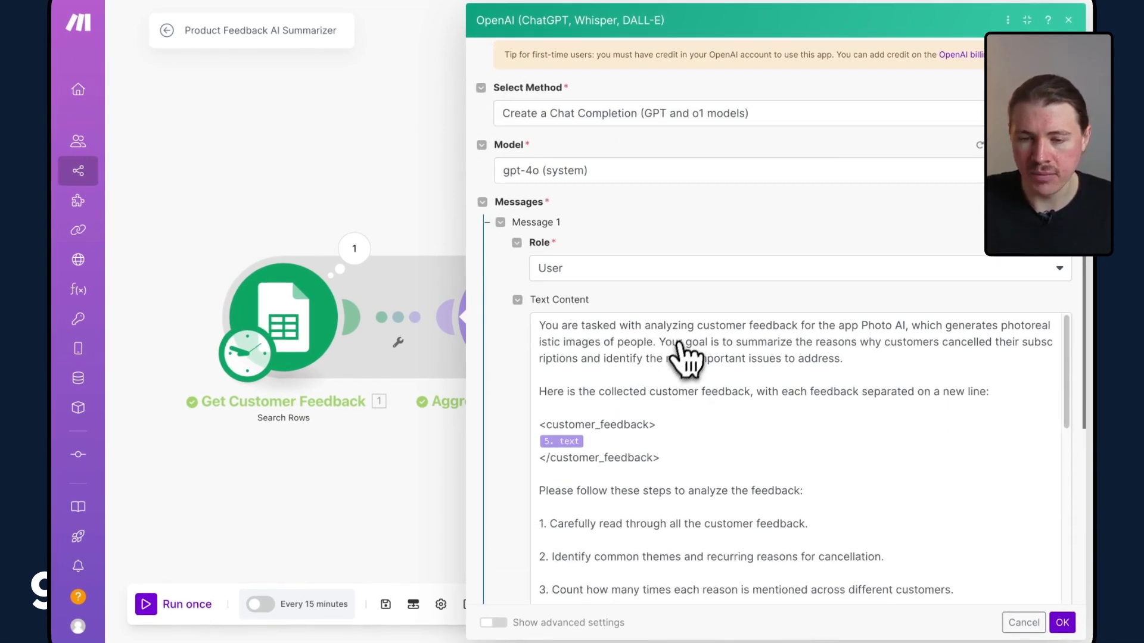
scroll(688, 355, down, 2)
scroll(690, 358, up, 2)
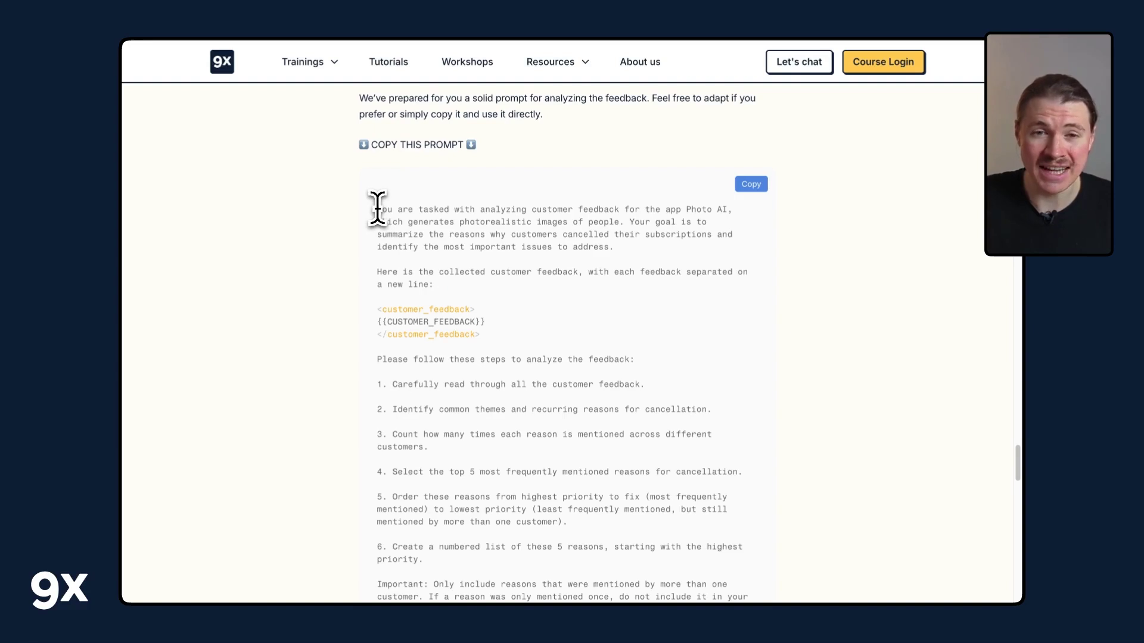
drag(378, 209, 702, 248)
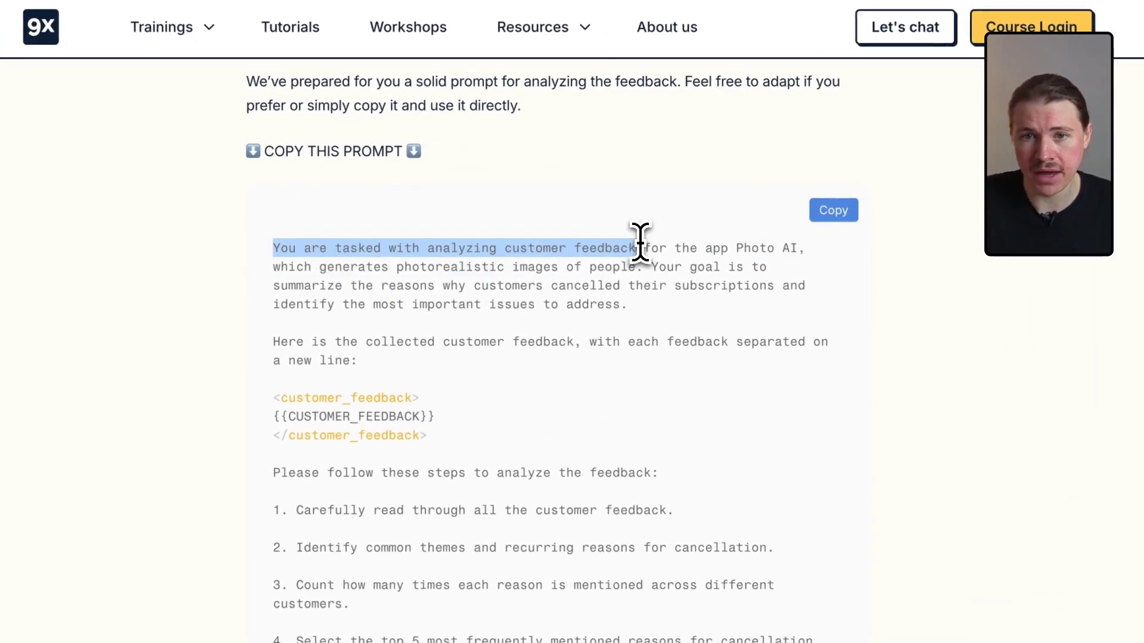
scroll(537, 298, down, 4)
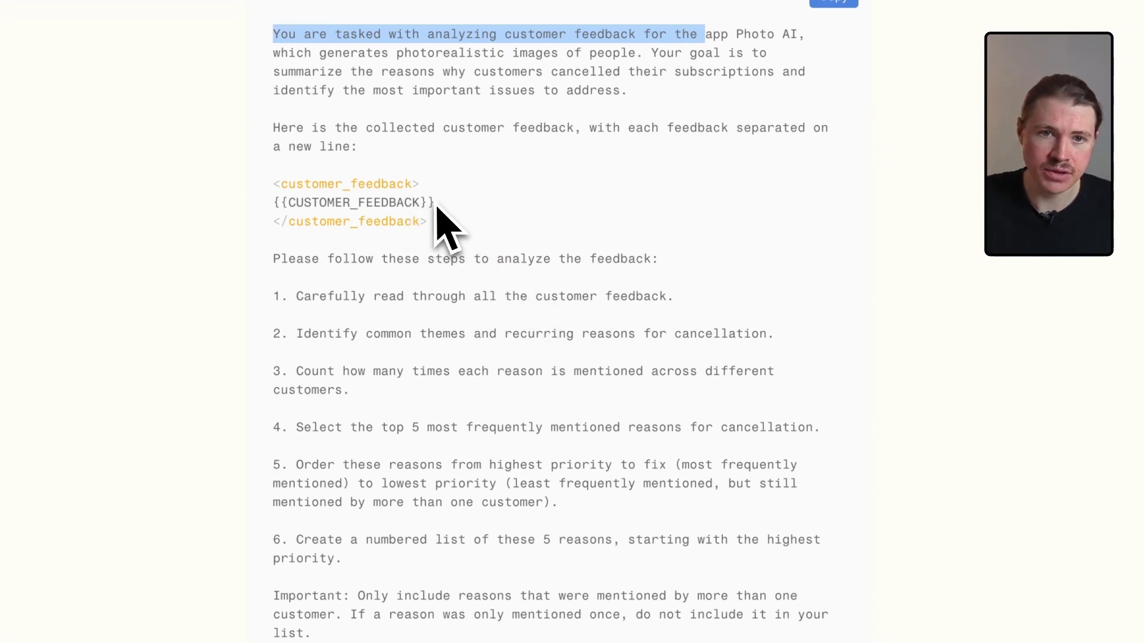
drag(420, 222, 453, 205)
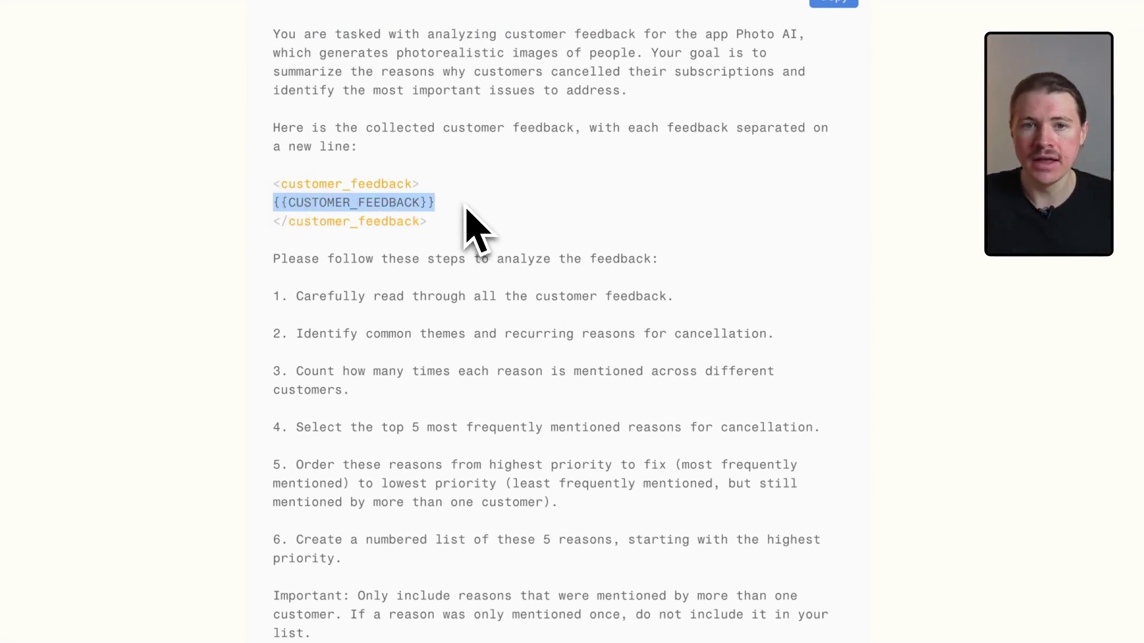
click(452, 205)
drag(421, 185, 270, 188)
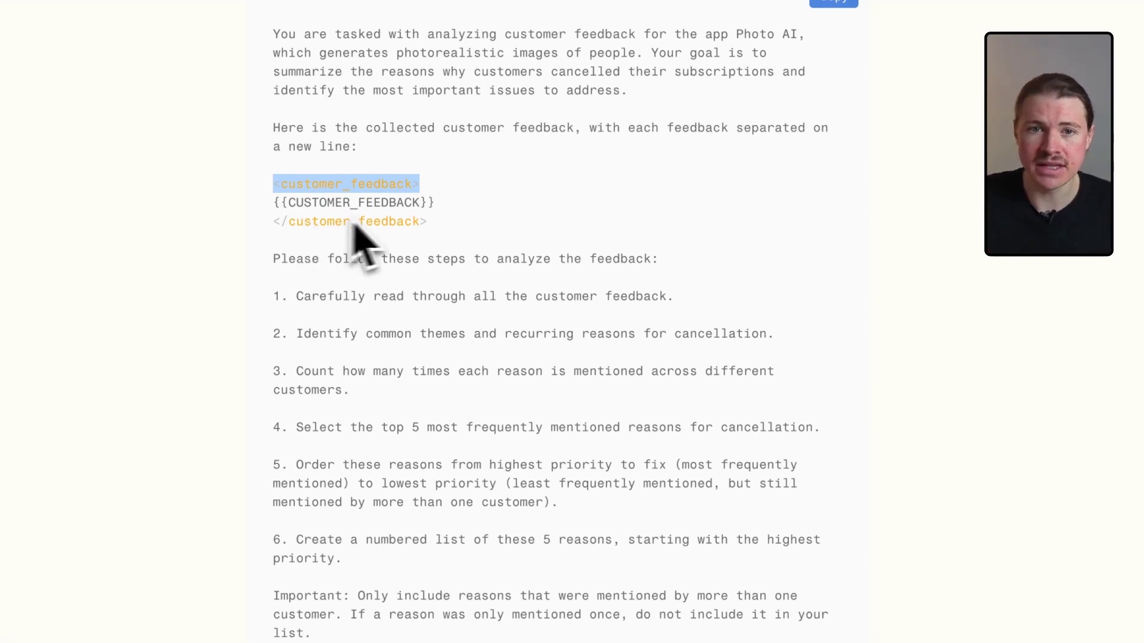
click(458, 210)
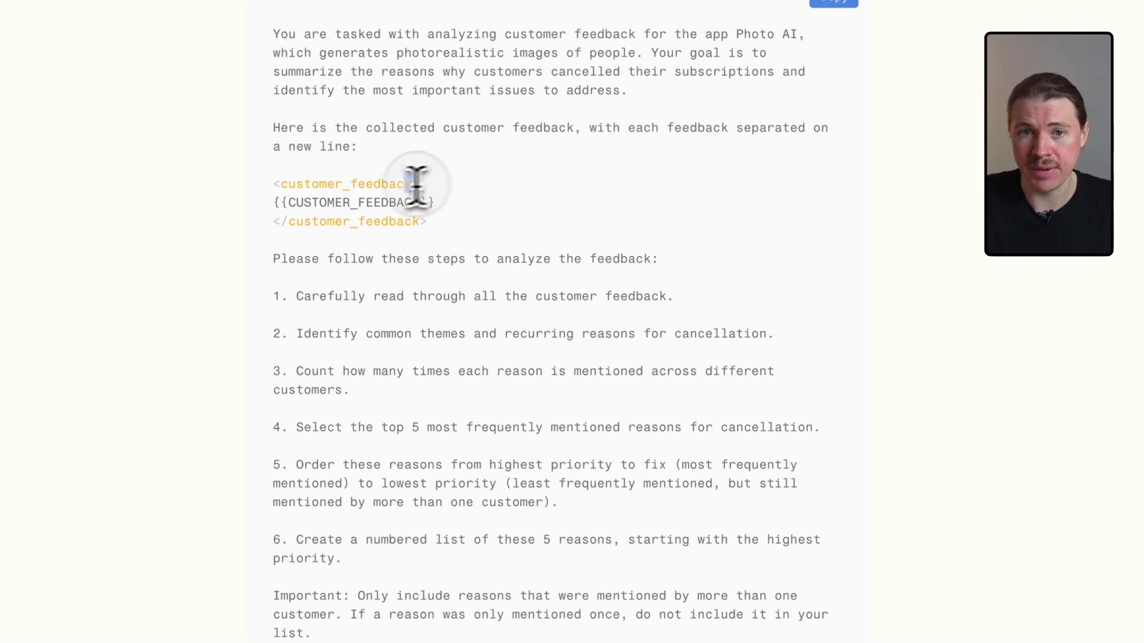
drag(416, 184, 266, 184)
double_click(319, 222)
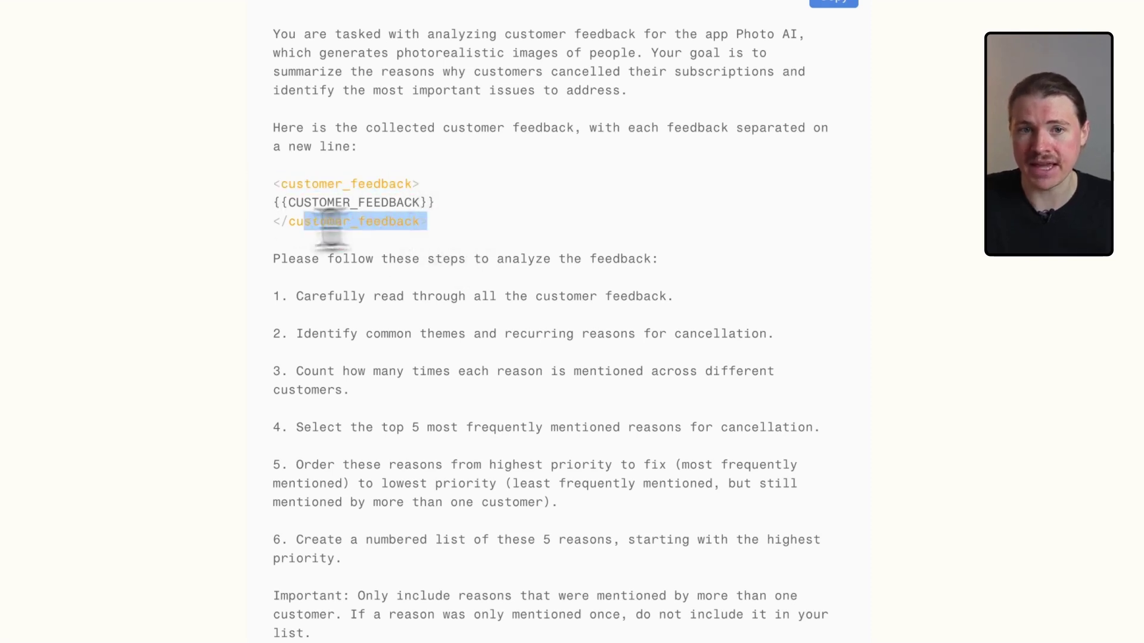
click(255, 255)
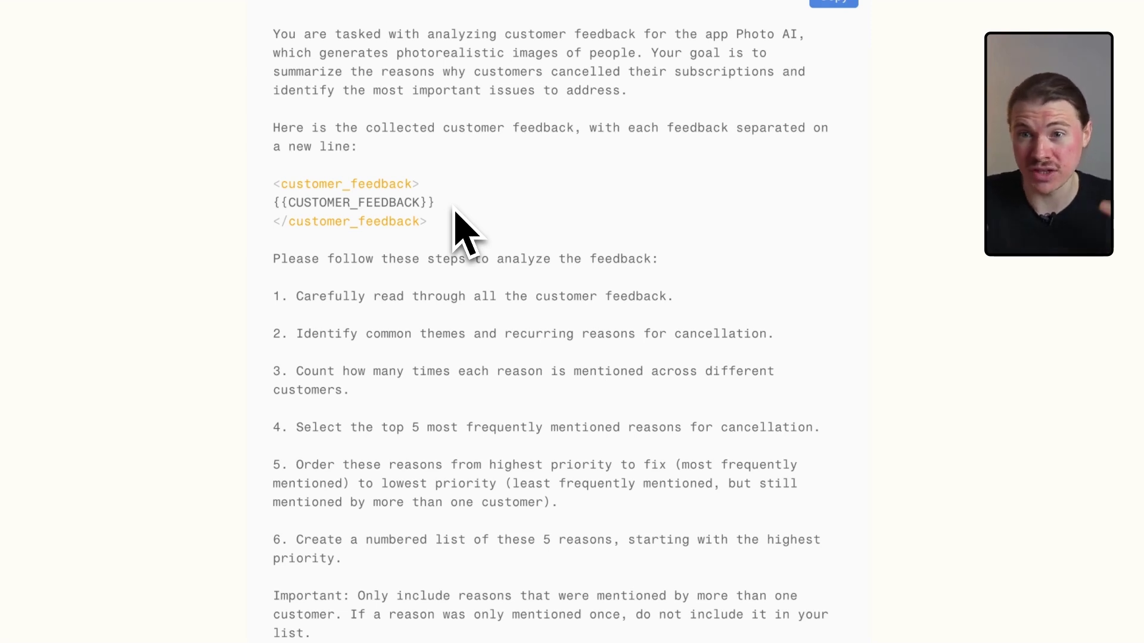
- Review the 9x prompt's Top 5 Reasons heading and <br> breaks, then select its summary format block
scroll(455, 215, down, 2)
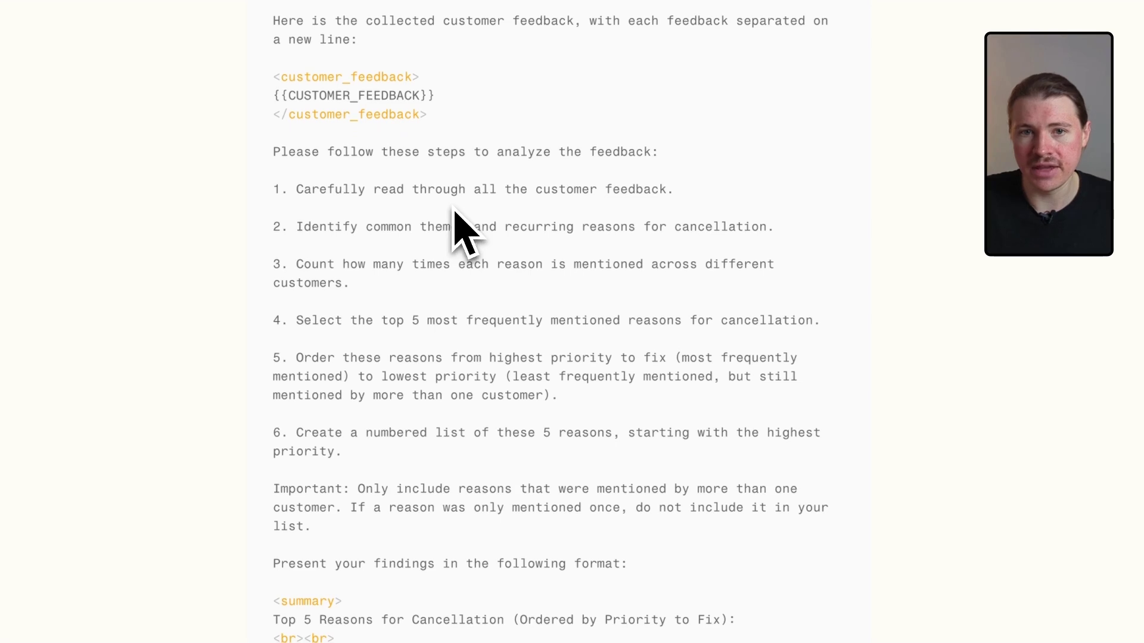
drag(276, 153, 406, 471)
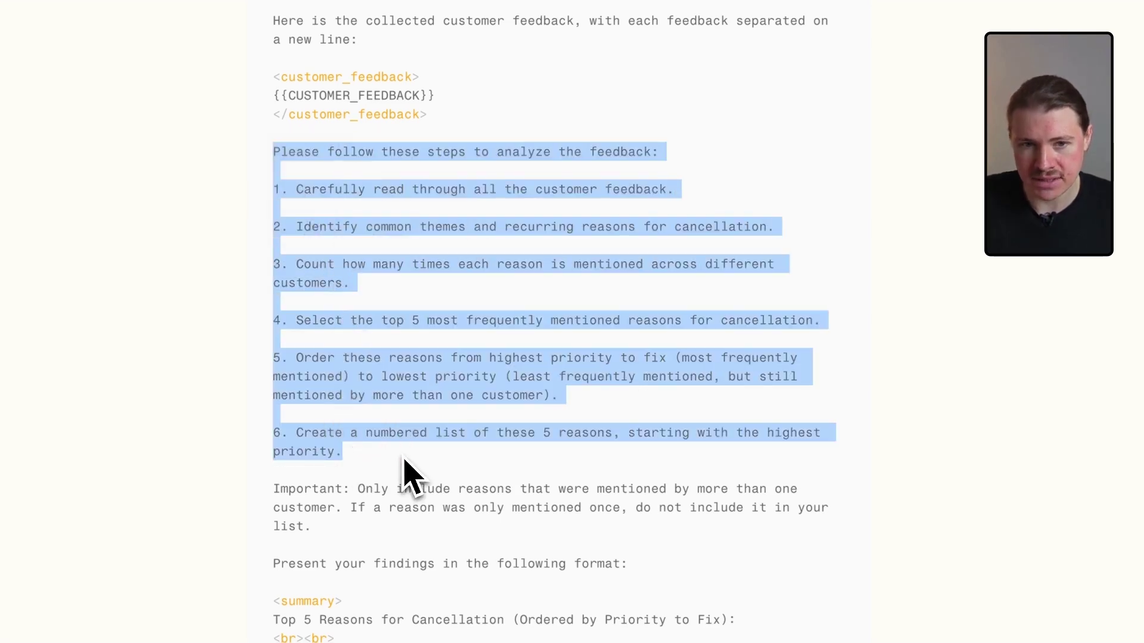
scroll(405, 452, down, 4)
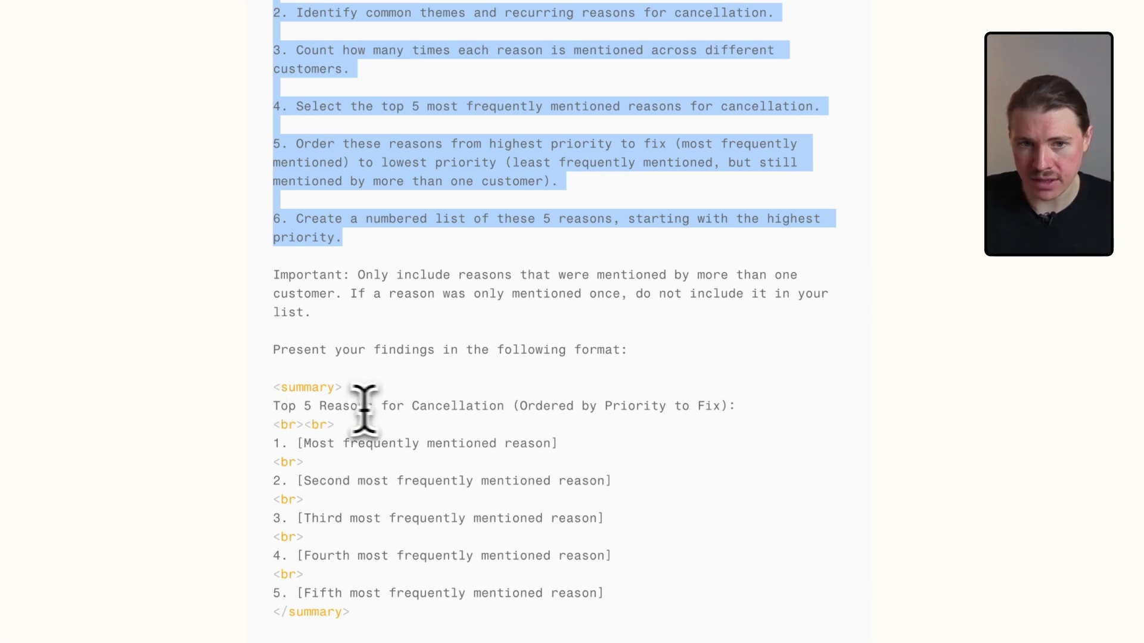
drag(274, 407, 491, 408)
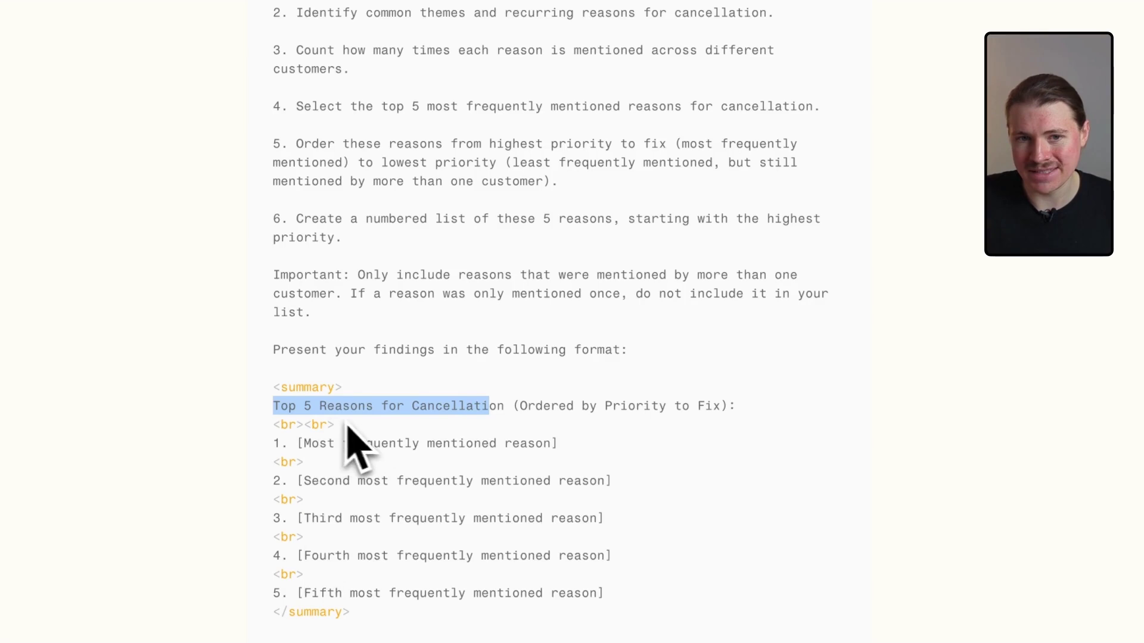
drag(339, 425, 279, 424)
click(293, 454)
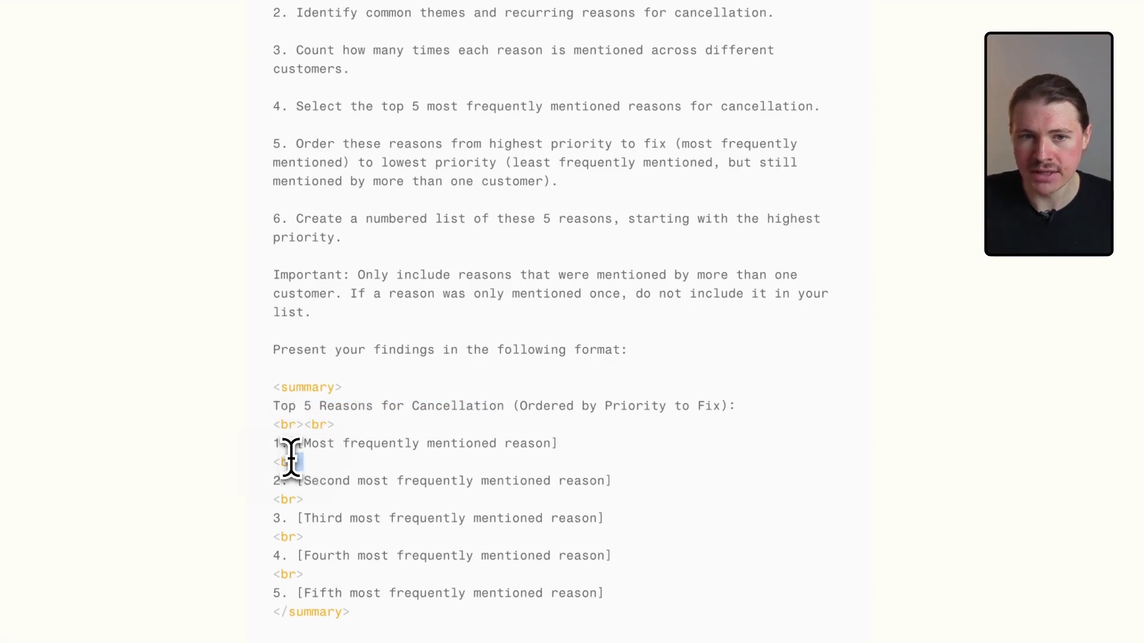
drag(304, 463, 274, 462)
click(276, 480)
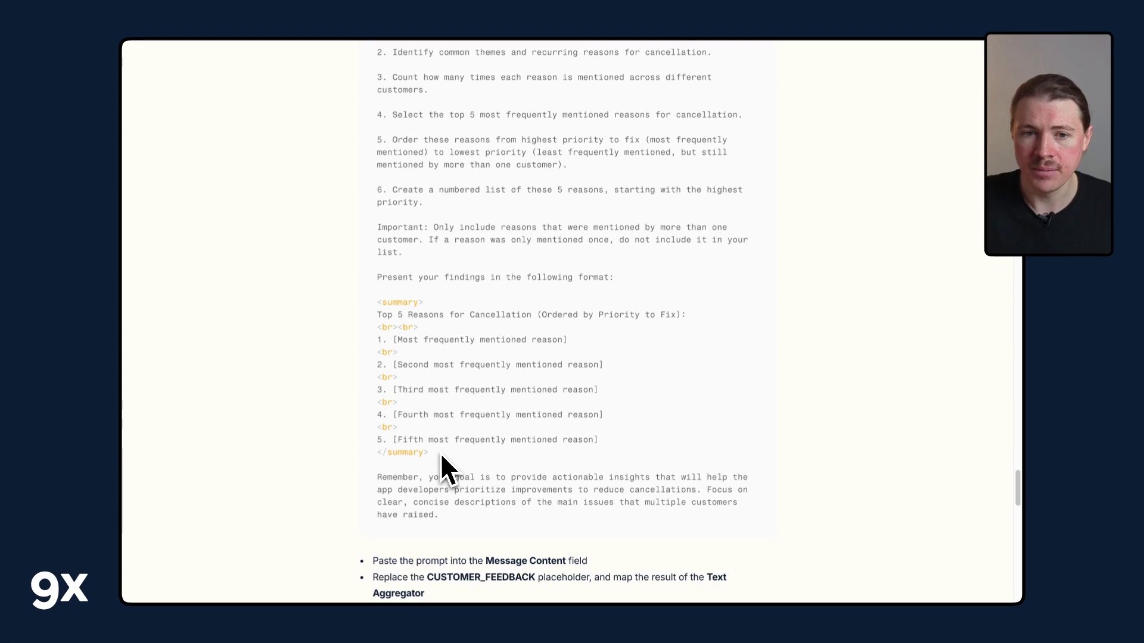
drag(439, 455, 410, 308)
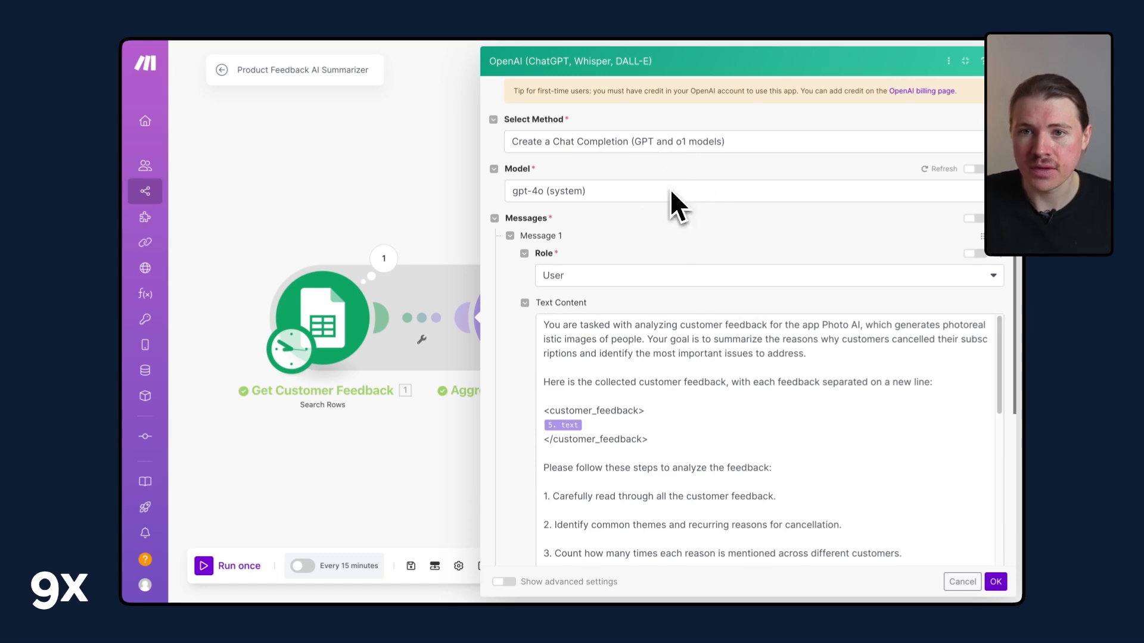
- Check the ChatGPT prompt's mapped feedback text and scroll down to Max Completion Tokens
scroll(666, 367, down, 2)
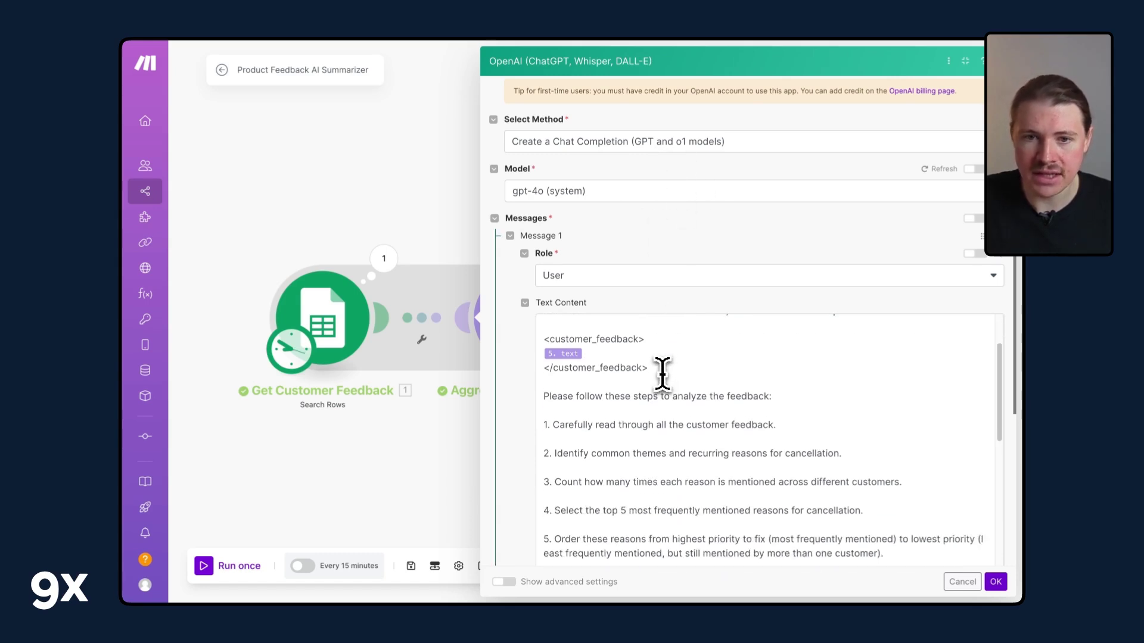
click(623, 336)
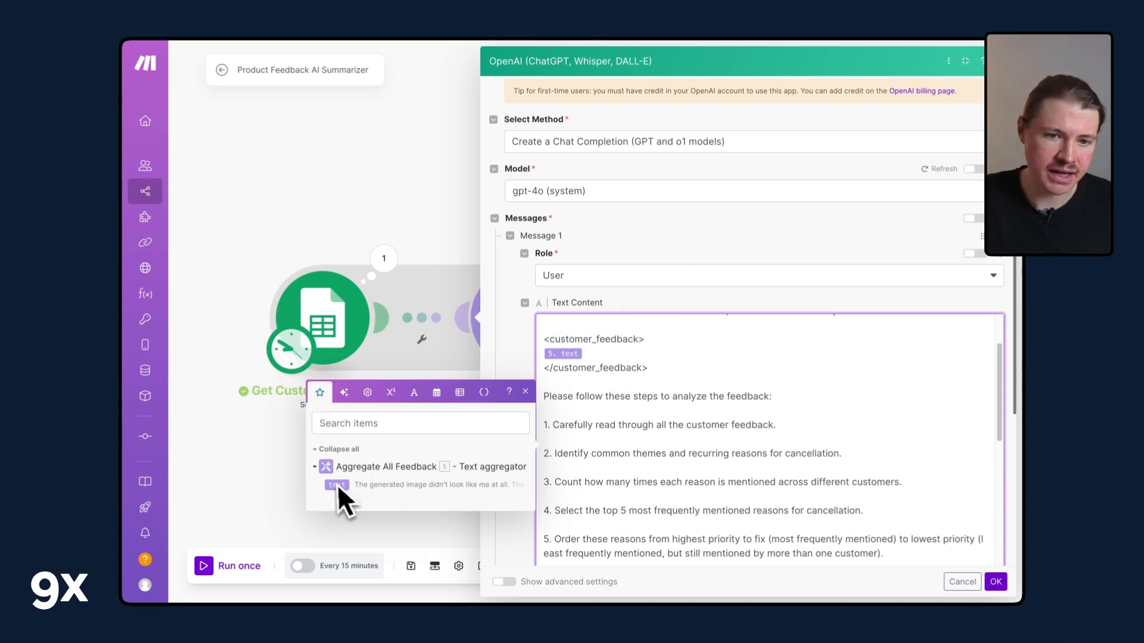
scroll(723, 378, down, 10)
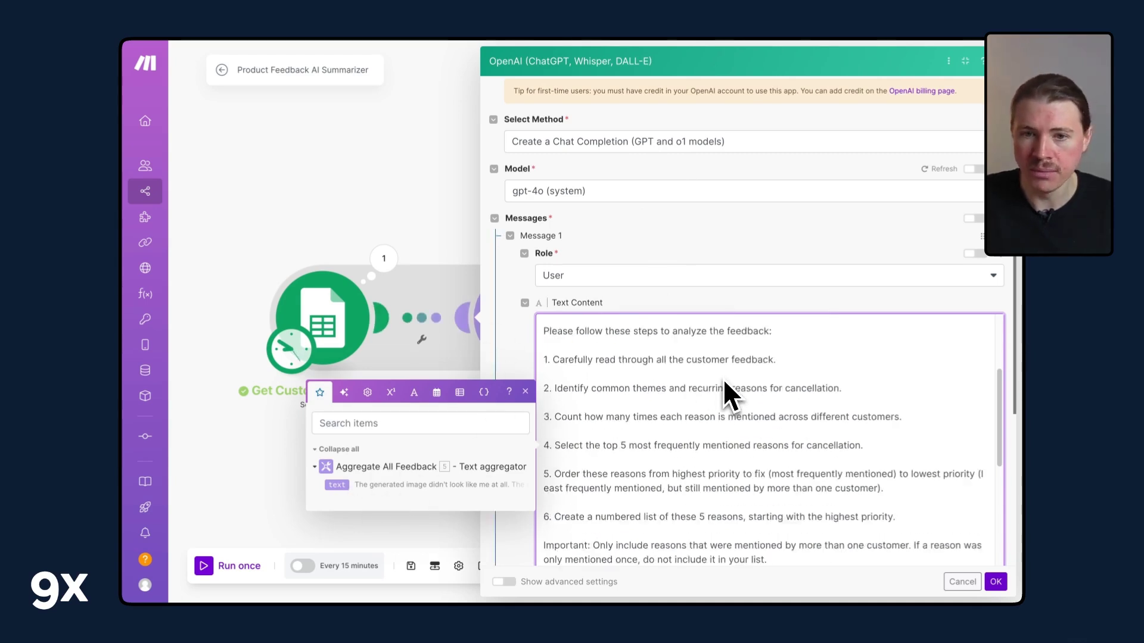
scroll(812, 410, down, 2)
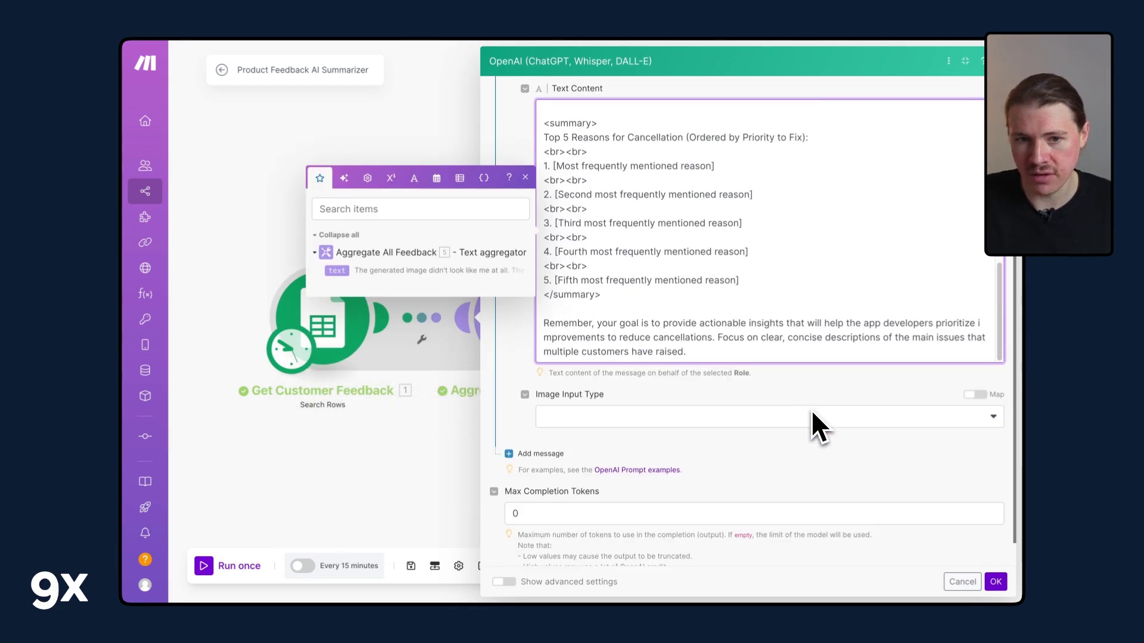
scroll(733, 275, down, 1)
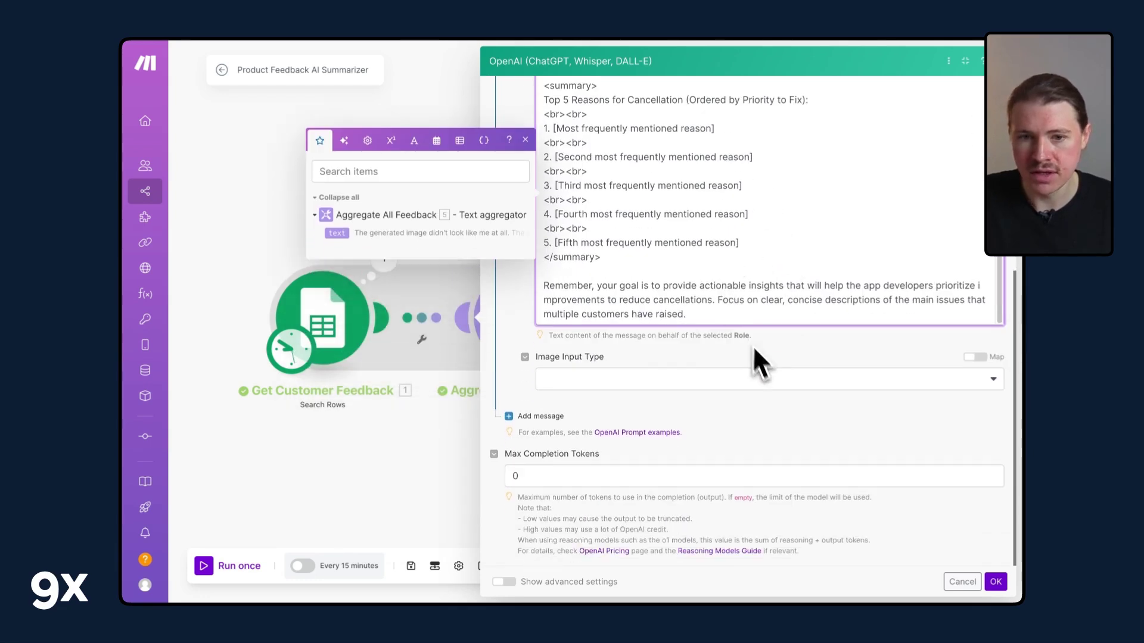
click(997, 582)
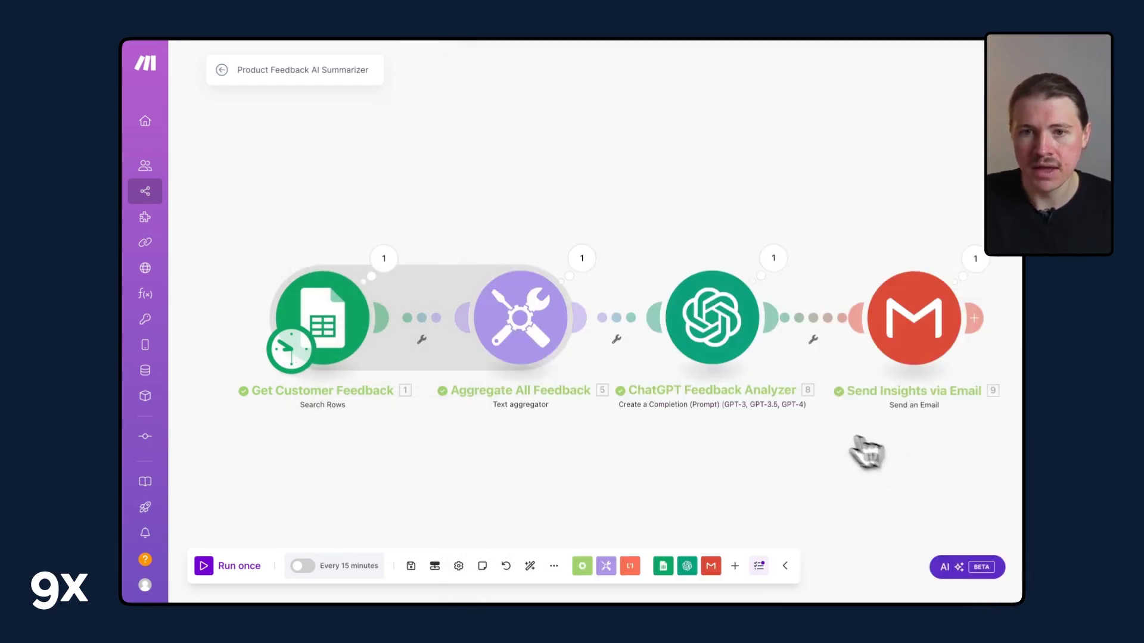
click(775, 259)
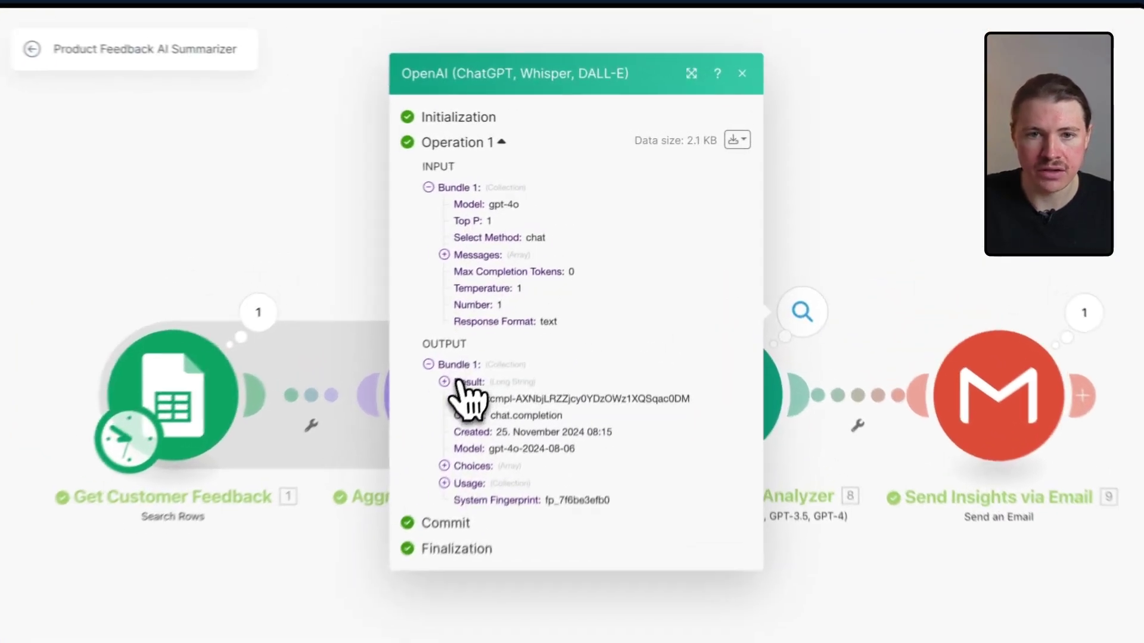
click(517, 308)
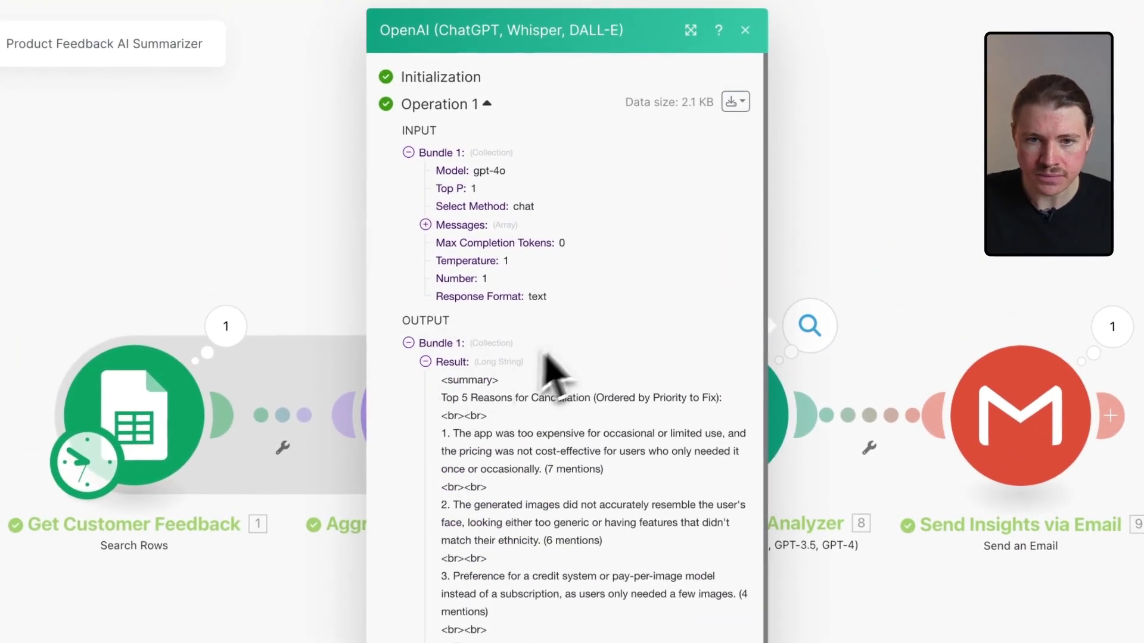
scroll(548, 369, down, 2)
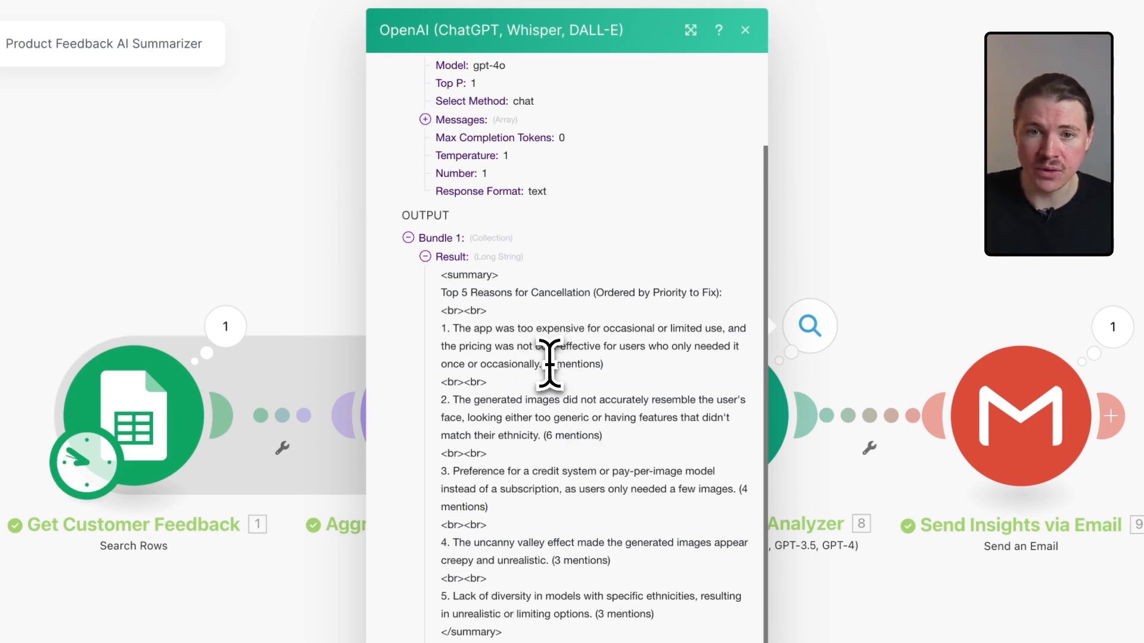
drag(547, 364, 603, 364)
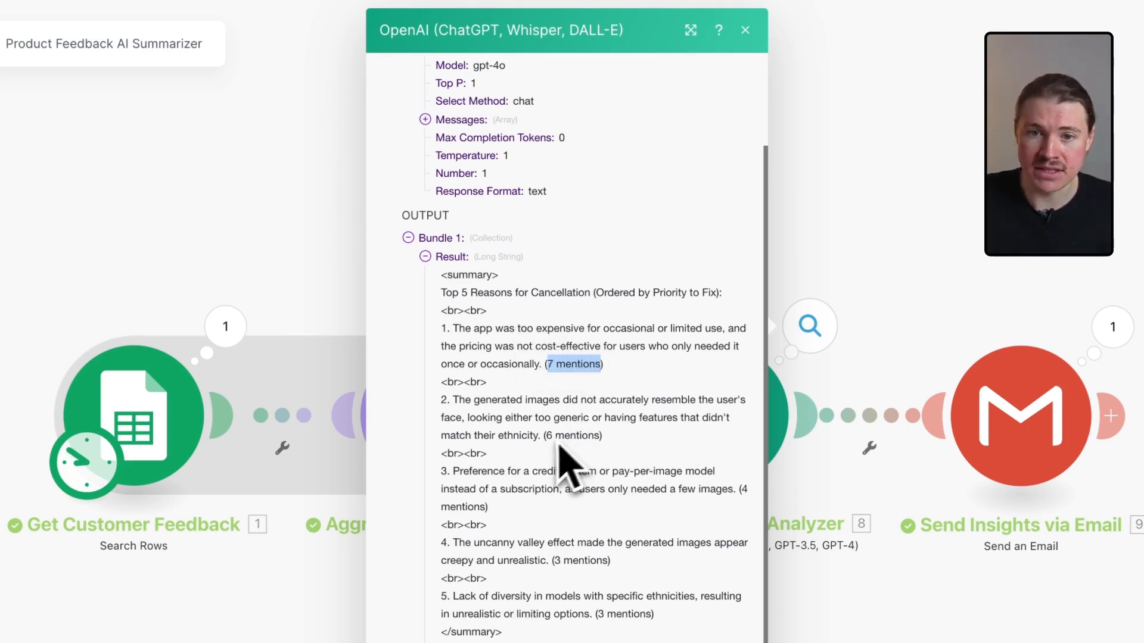
click(577, 459)
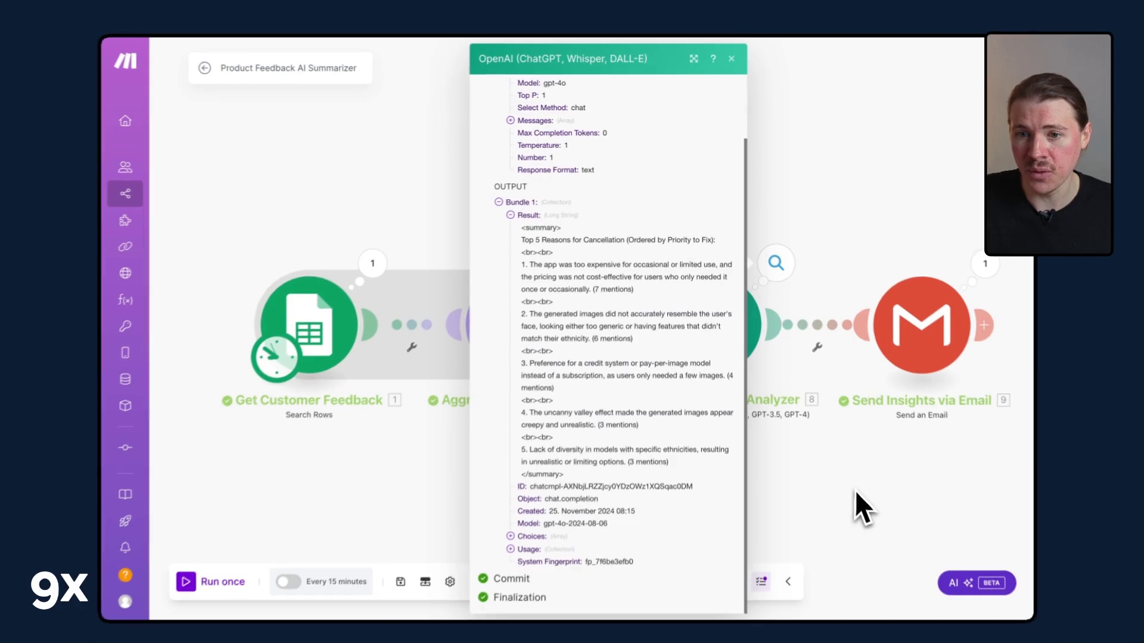
click(855, 489)
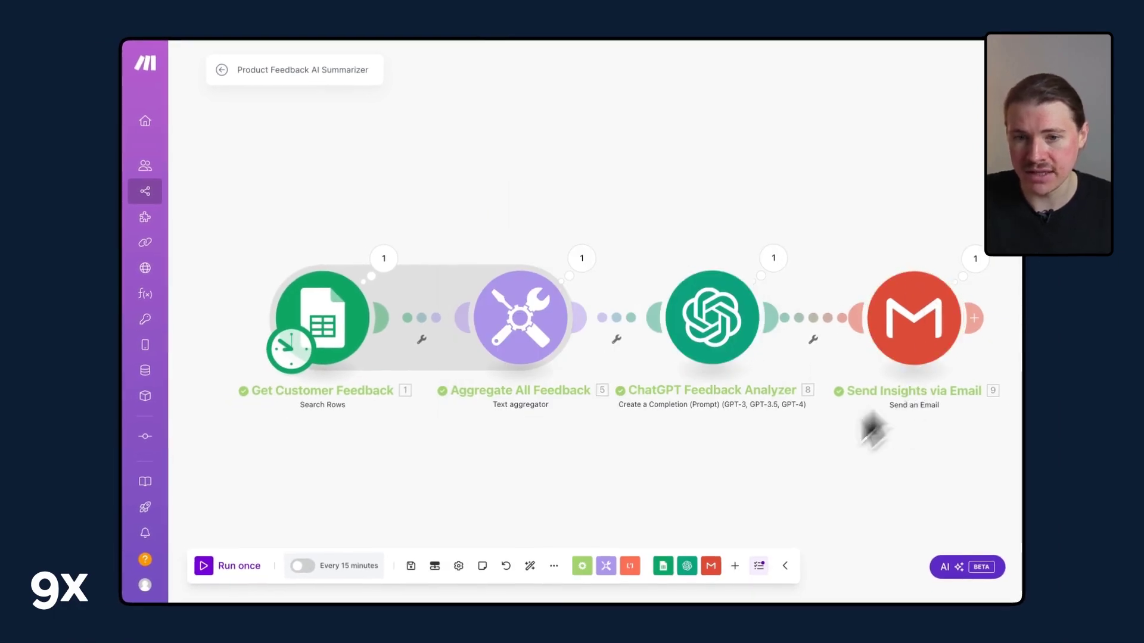
click(710, 566)
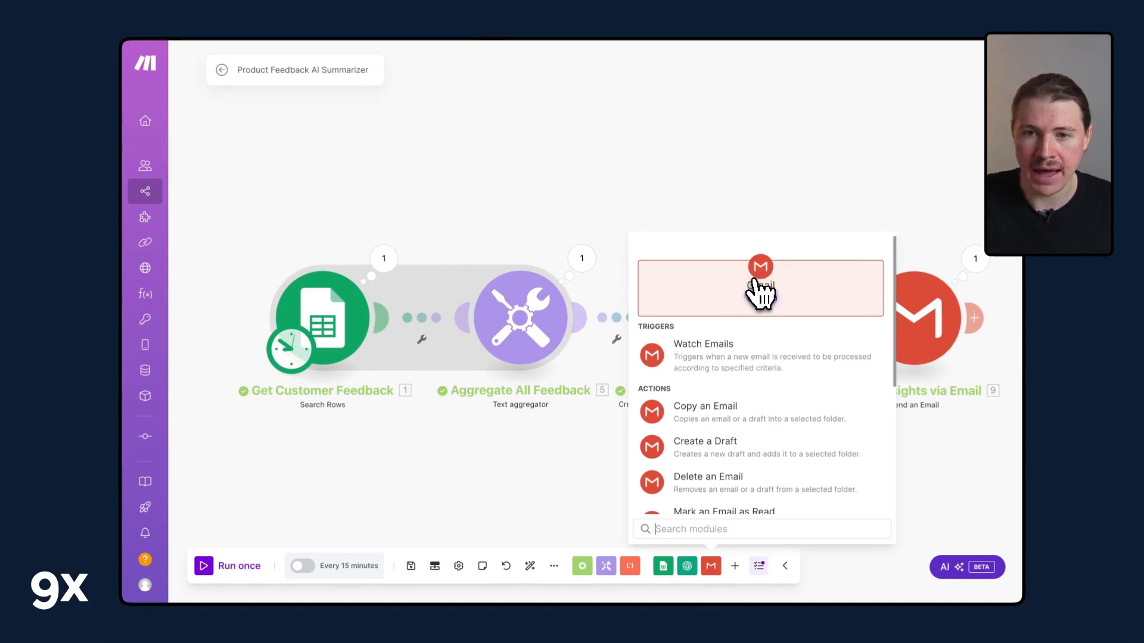
scroll(766, 321, down, 5)
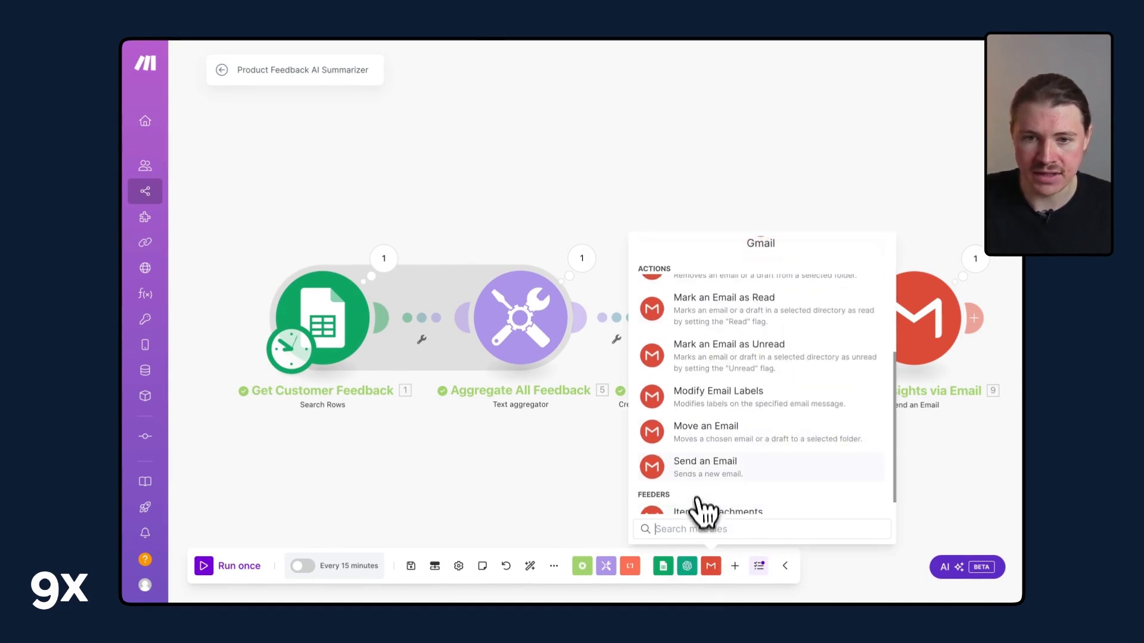
click(948, 368)
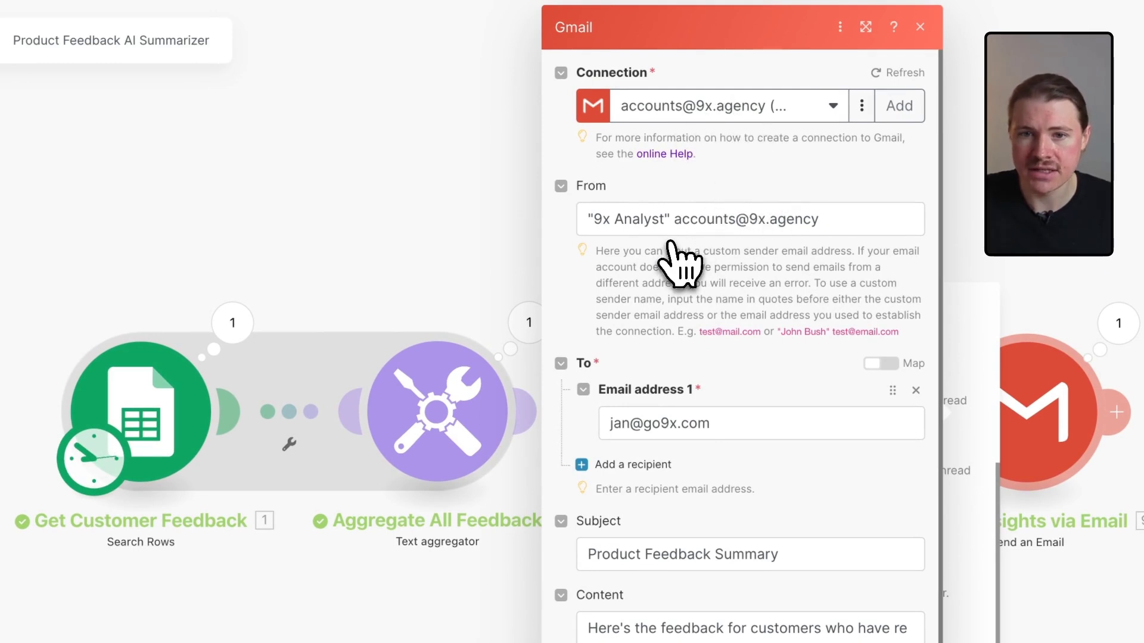
scroll(679, 256, down, 2)
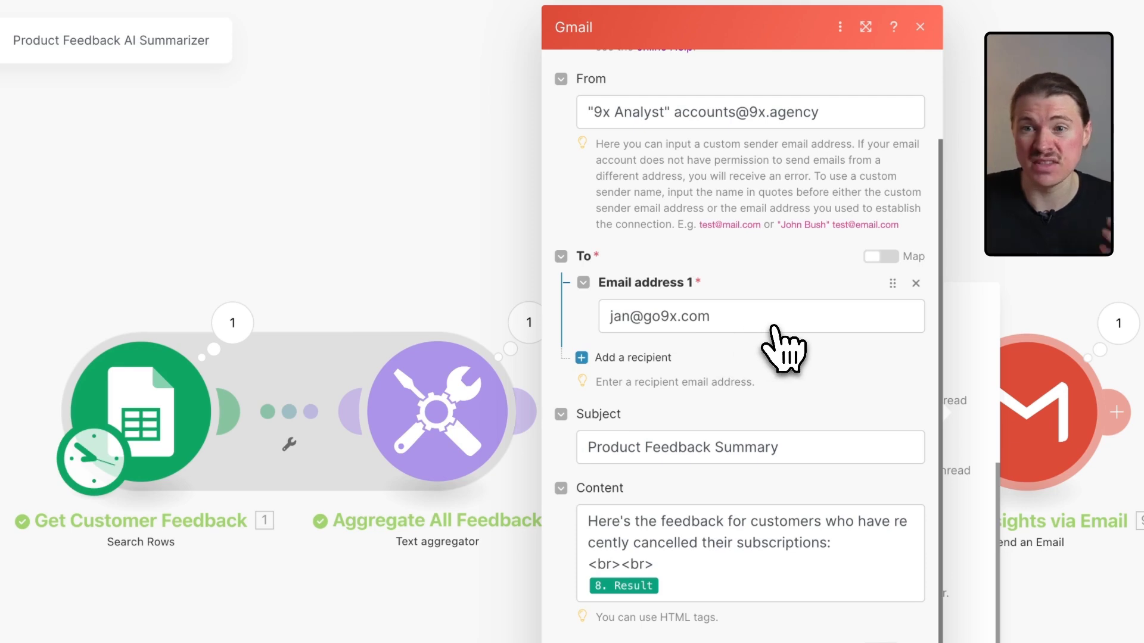
scroll(773, 327, down, 1)
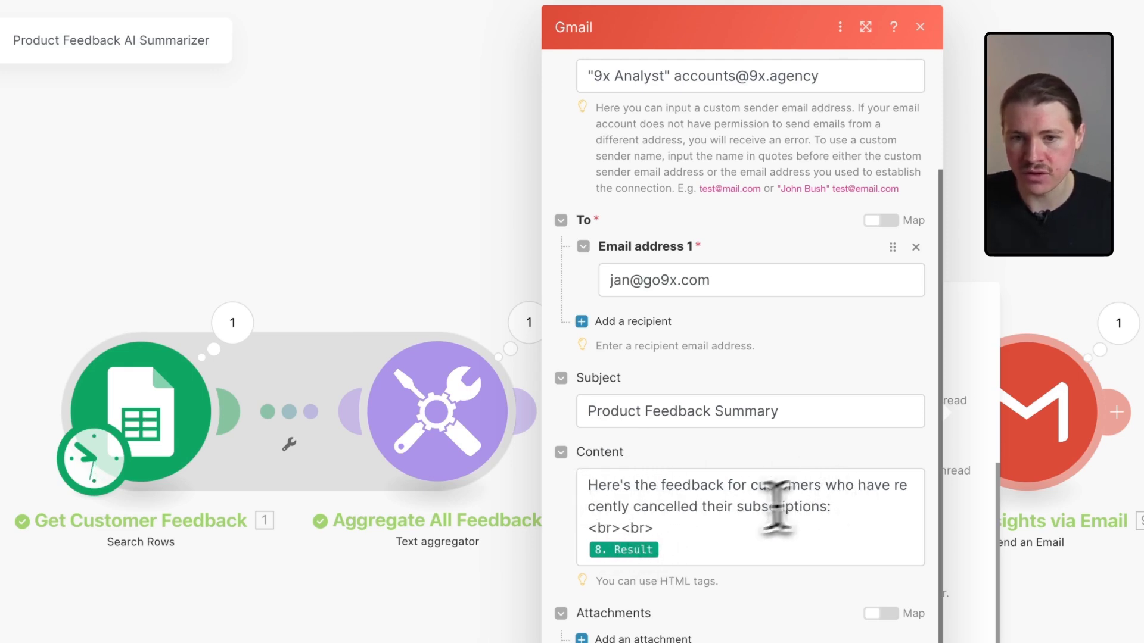
drag(701, 524, 586, 532)
click(703, 527)
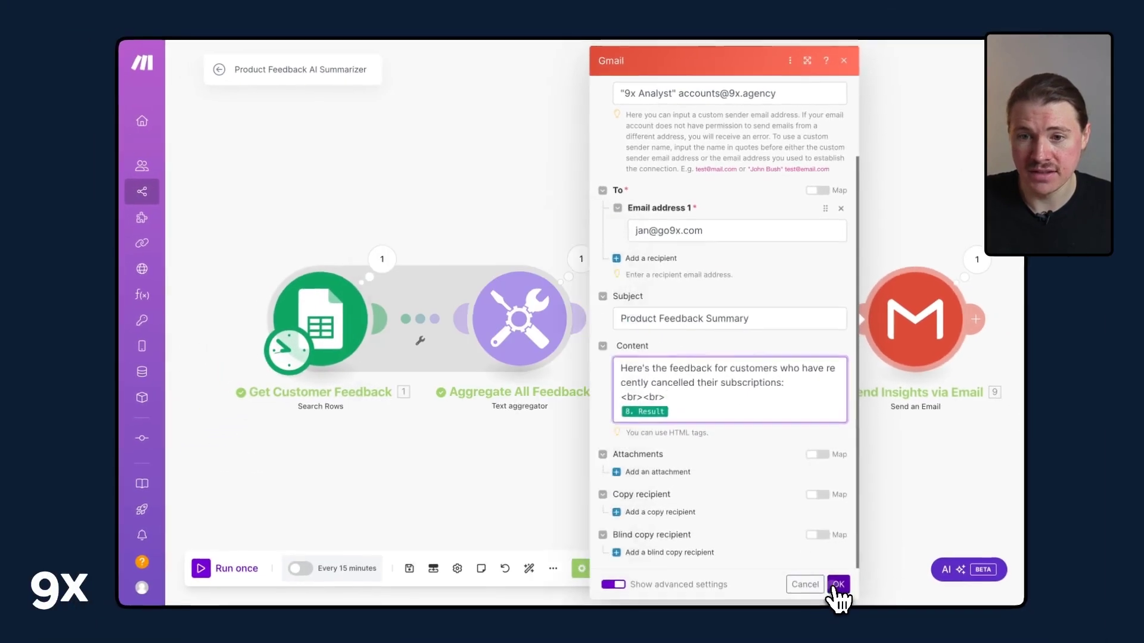
click(838, 584)
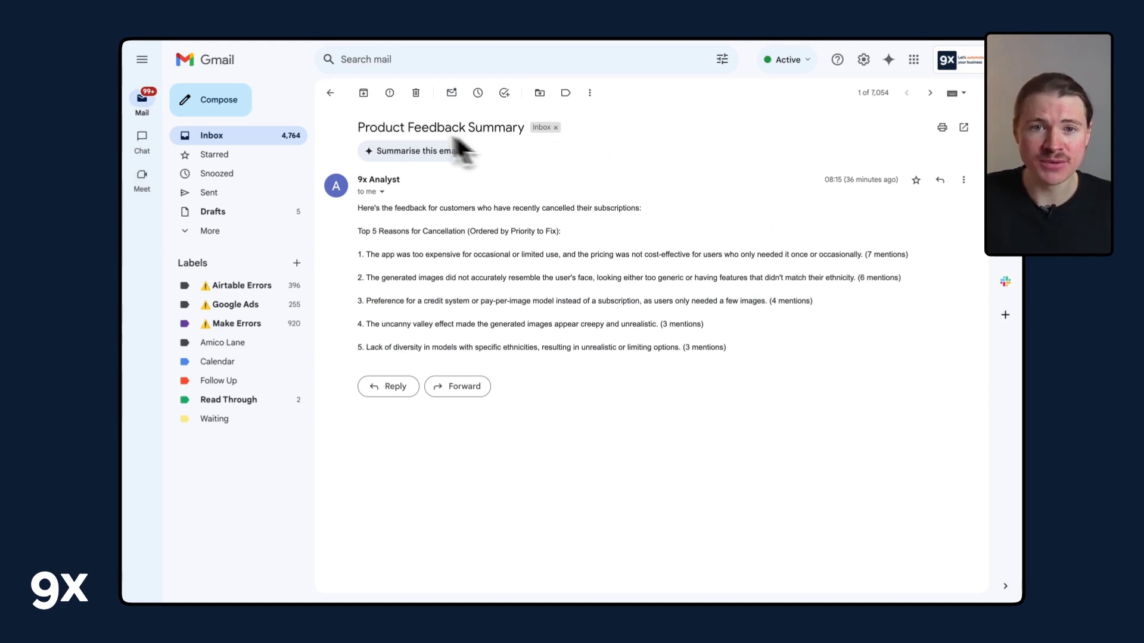
- Highlight the Product Feedback Summary subject and the top 5 cancellation reasons heading
drag(360, 127, 521, 128)
click(357, 205)
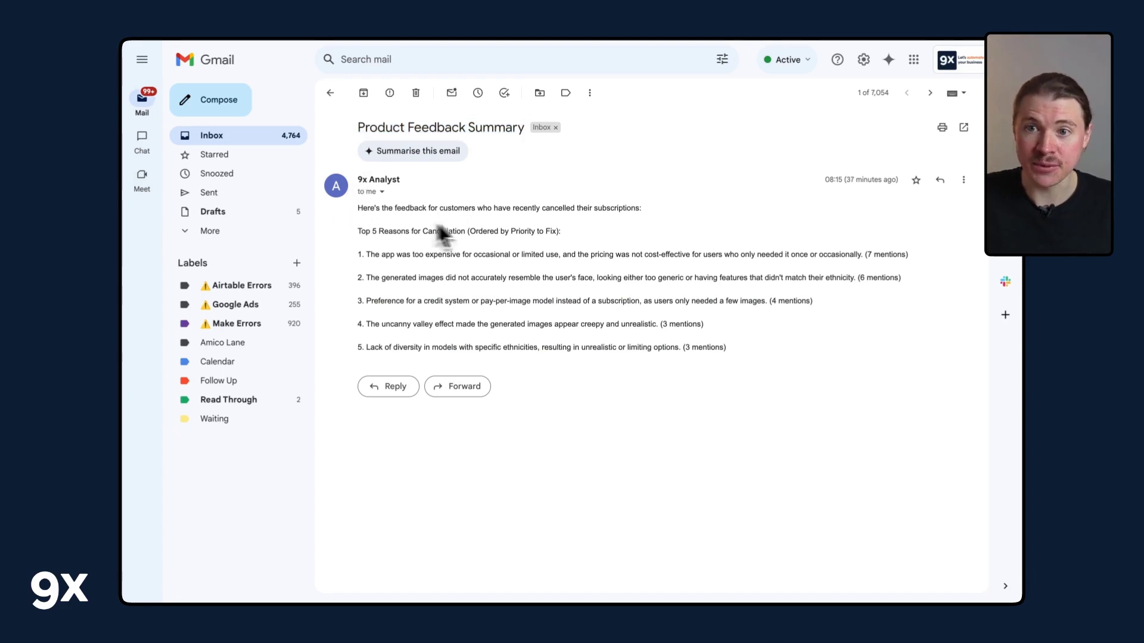
drag(569, 234, 369, 227)
click(388, 232)
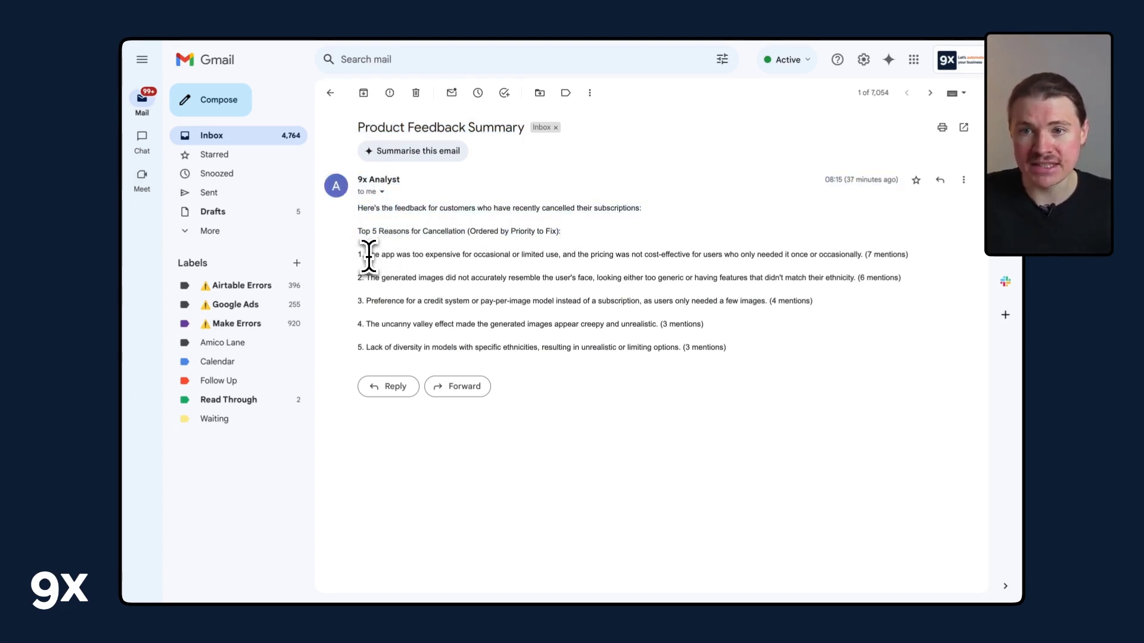